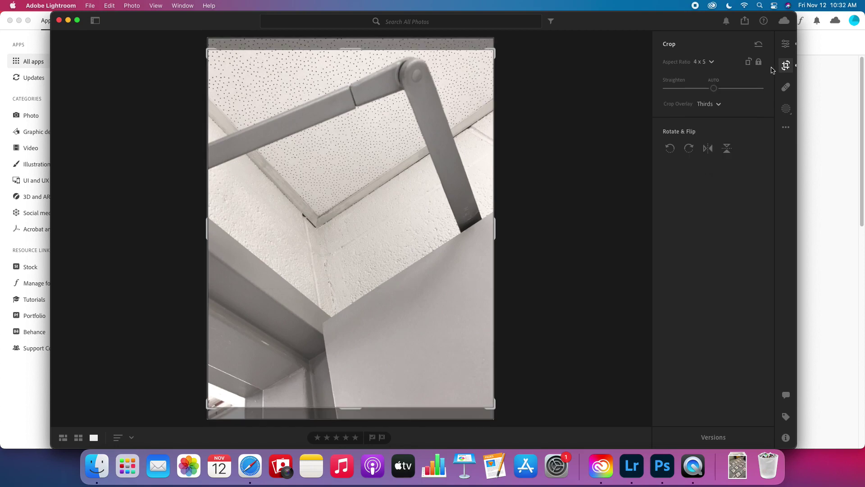
Crop the photo to a landscape 4 x 5 frame around the inner corner with Straighten at -45.00, and set Exposure to +0.98.
left_click(749, 63)
left_click_drag(415, 153, 415, 228)
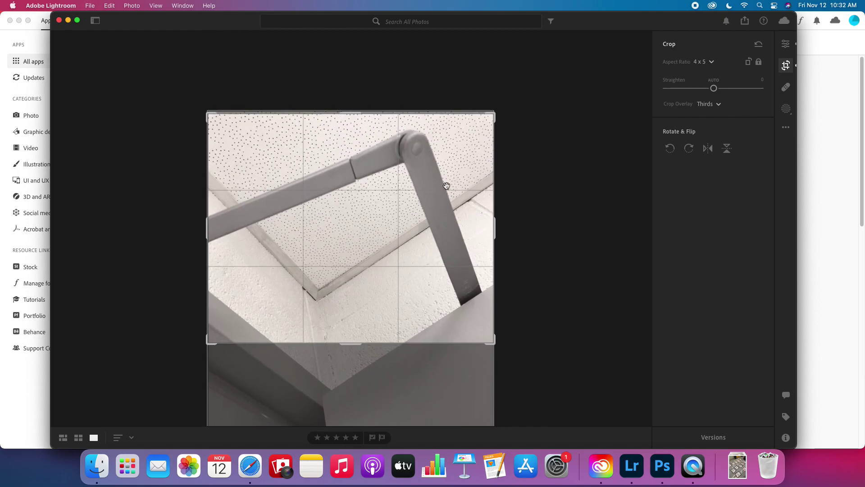
left_click_drag(562, 76, 382, 114)
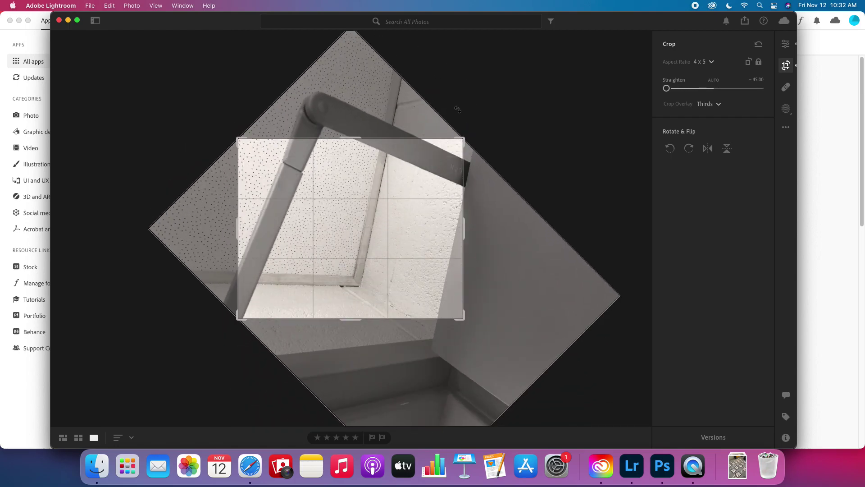
left_click_drag(463, 140, 351, 120)
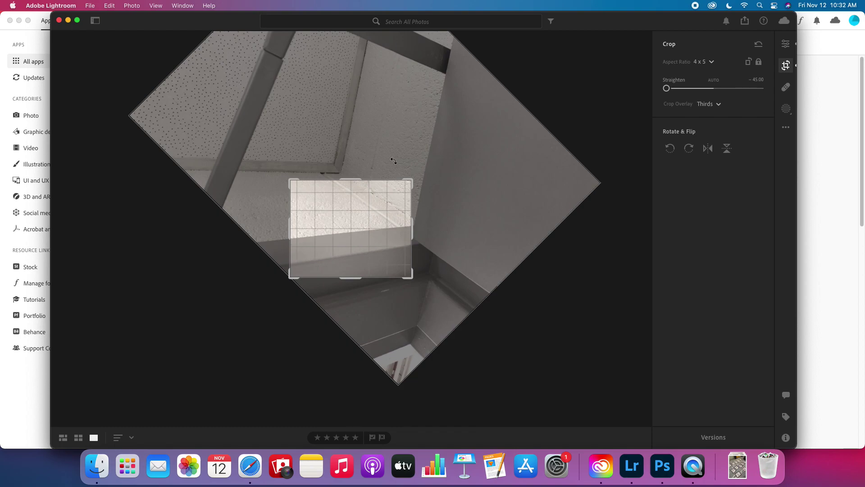
left_click_drag(383, 212, 334, 189)
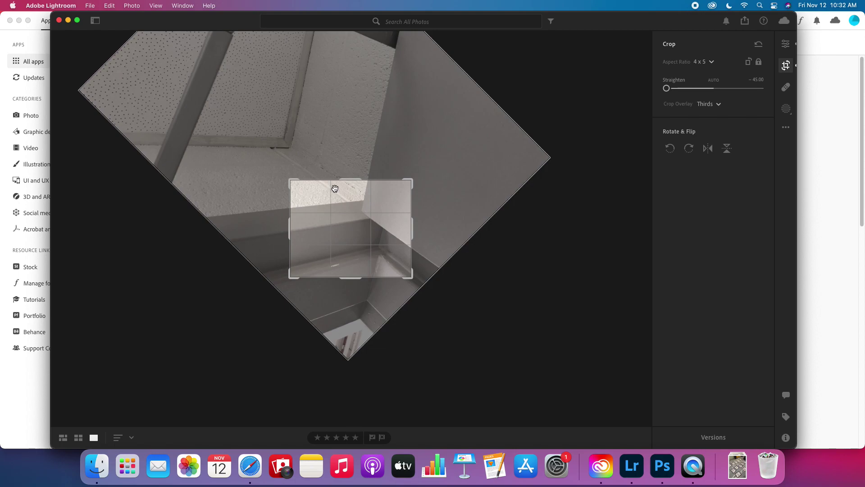
key("Return")
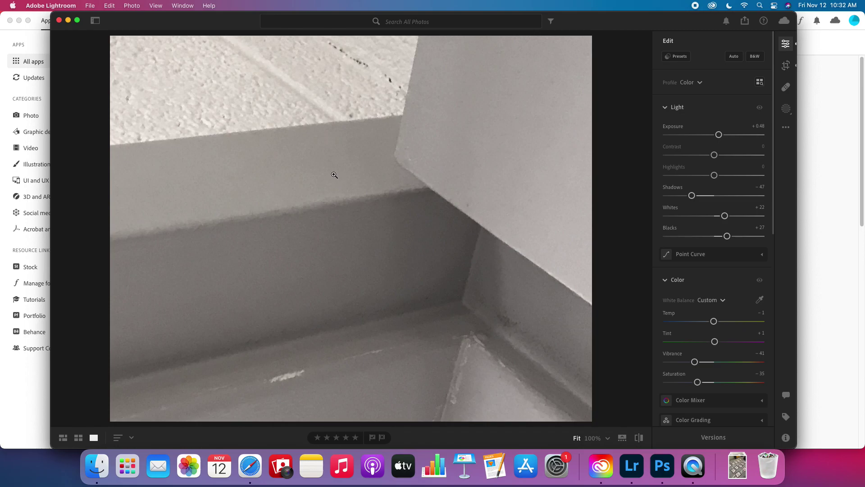
mouse_move(720, 136)
left_mouse_down()
mouse_move(707, 135)
mouse_move(723, 136)
left_mouse_up()
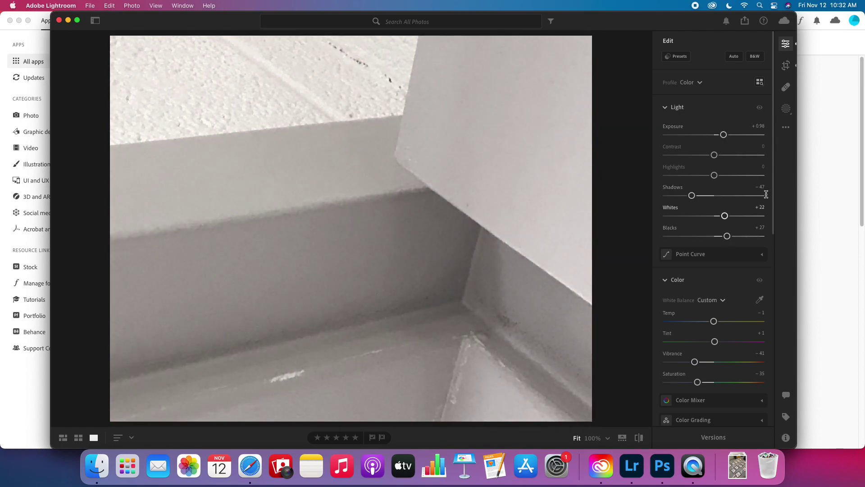
Clone out the dark wall crack, the white scuff on the ledge and the dark specks near the corner with a size 4 Healing Brush.
left_click(786, 87)
key("bracketleft")
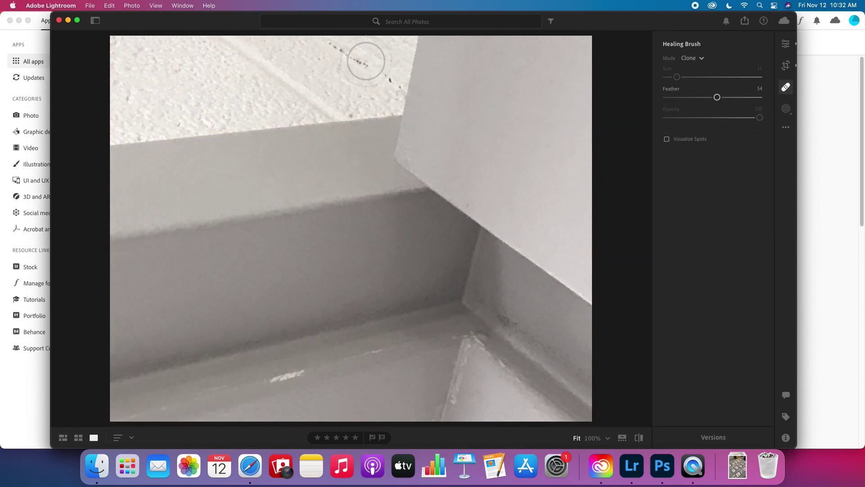
key("bracketleft")
key("bracketleft")
key("bracketleft")
key("bracketleft")
key("bracketleft")
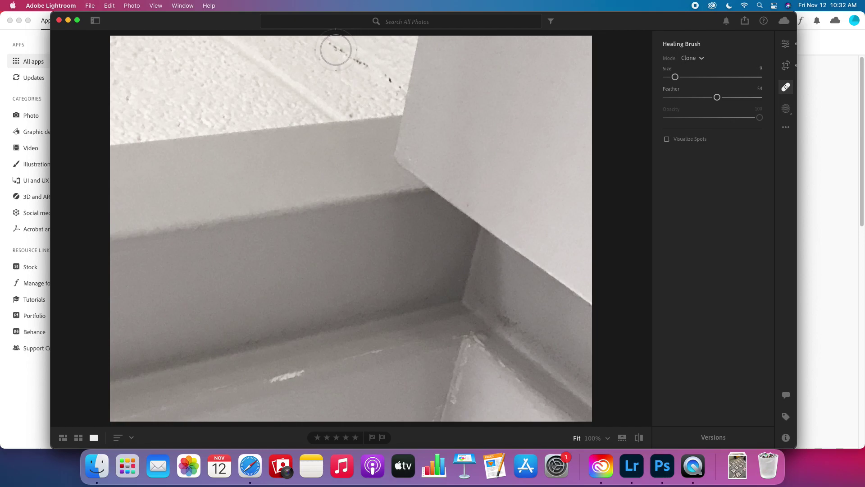
key("bracketleft")
left_click_drag(329, 42, 397, 94)
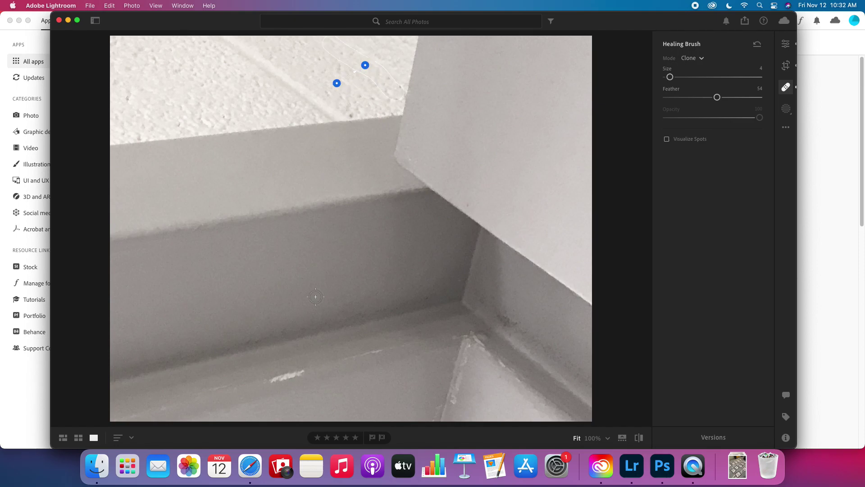
left_click_drag(271, 380, 308, 371)
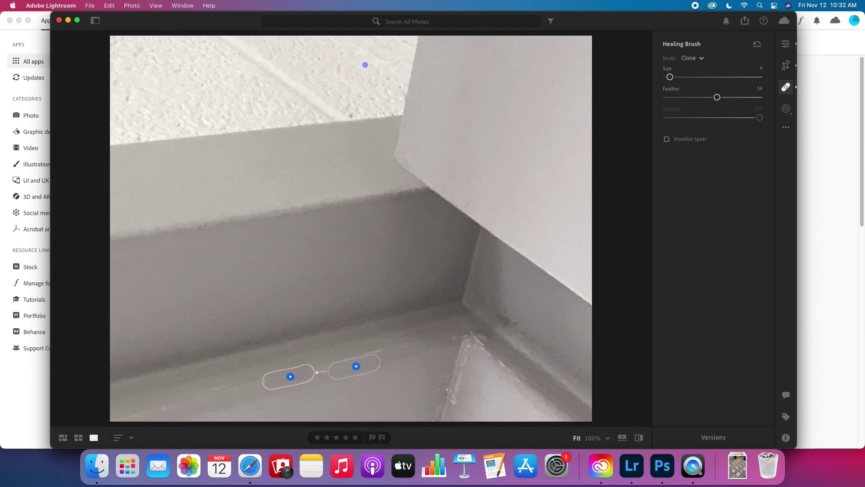
mouse_move(502, 316)
left_mouse_down()
mouse_move(512, 321)
mouse_move(500, 291)
mouse_move(518, 293)
mouse_move(513, 286)
left_mouse_up()
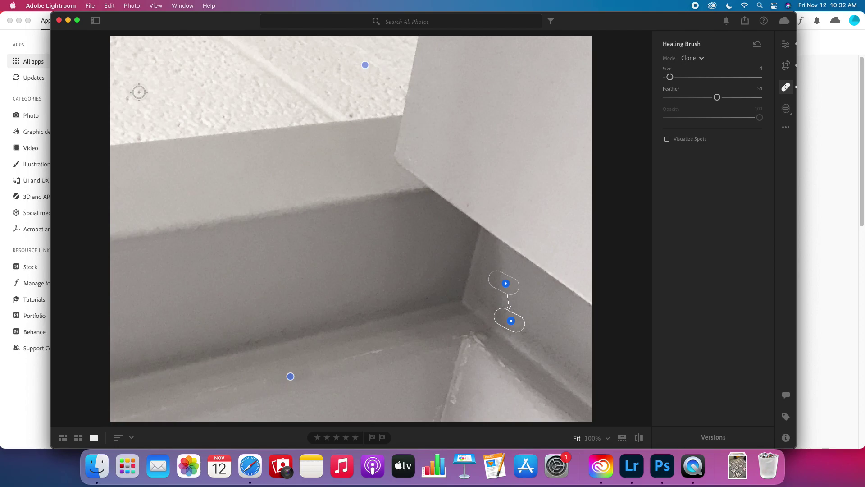
Send the edited photo from Lightroom to Photoshop for further editing.
left_click(90, 6)
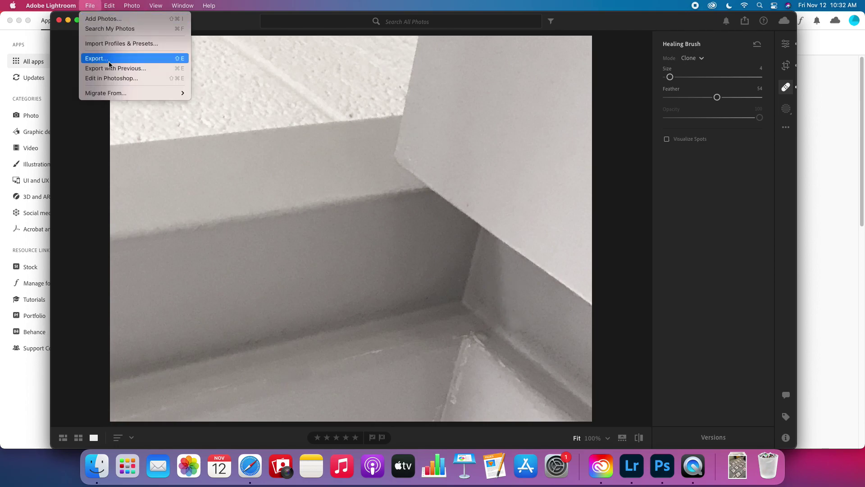
left_click(109, 79)
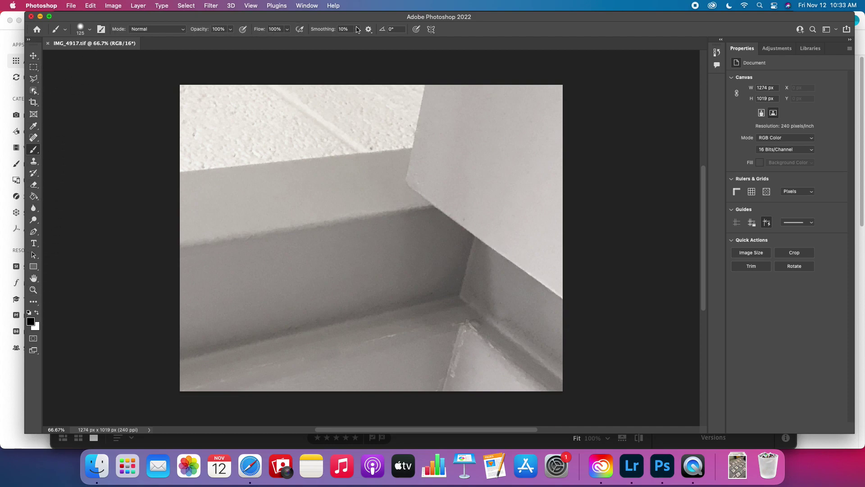
left_click(35, 104)
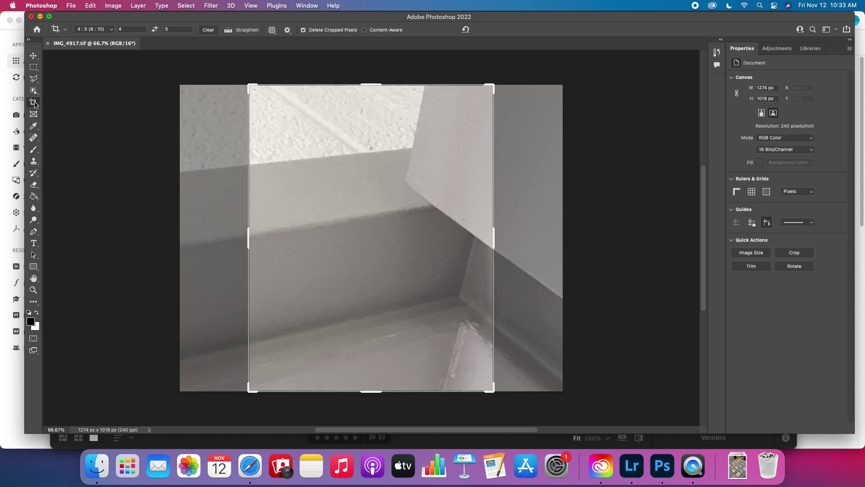
key("Escape")
left_click(34, 151)
left_click(33, 162)
left_click(33, 174)
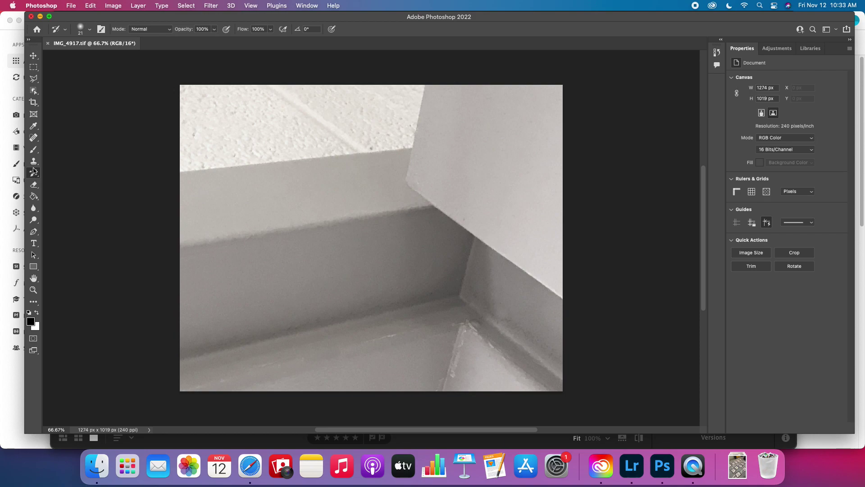
Choose the Brush tool, set its size to 105 px, and look at its opacity and flow settings.
left_click(33, 152)
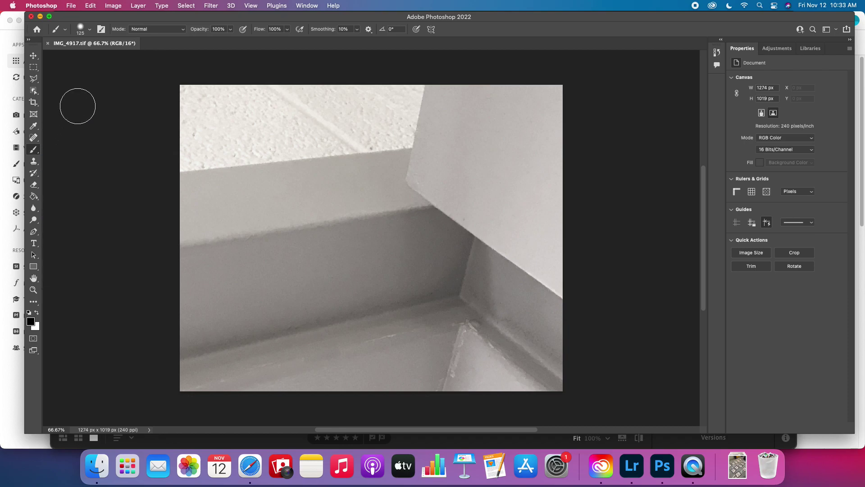
left_click(89, 29)
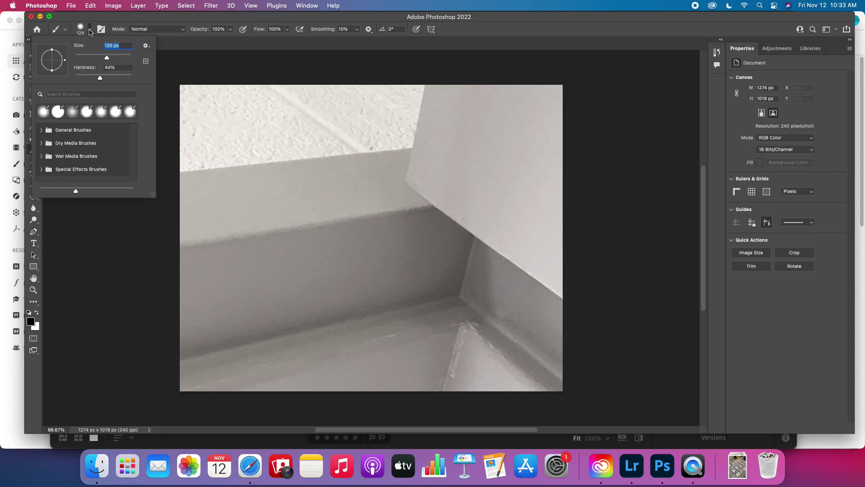
mouse_move(107, 59)
left_mouse_down()
mouse_move(124, 58)
mouse_move(104, 58)
mouse_move(75, 79)
mouse_move(134, 78)
mouse_move(104, 78)
left_mouse_up()
left_click(231, 30)
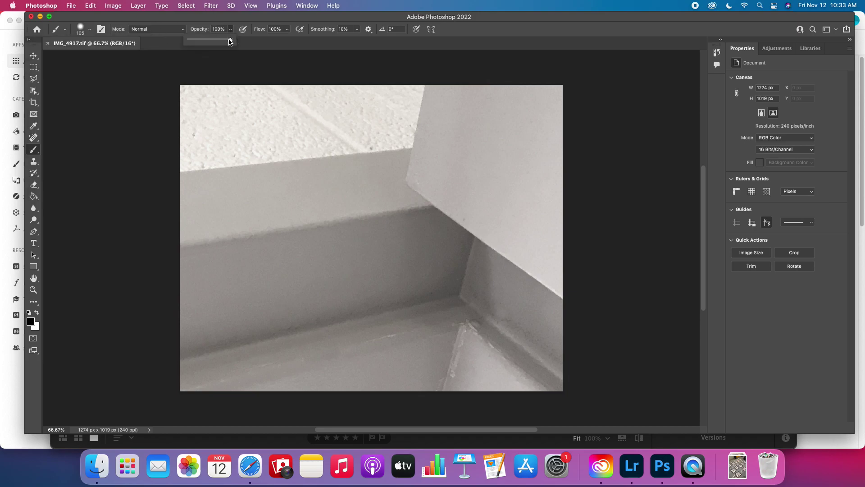
left_click(288, 30)
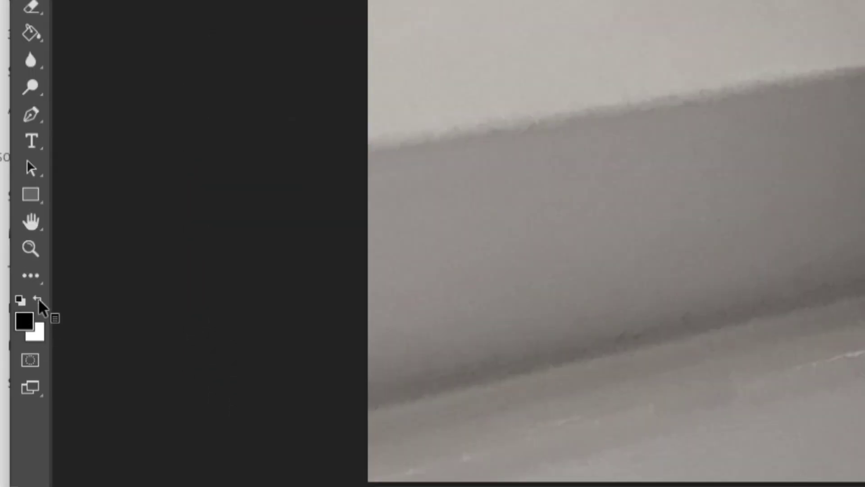
Swap the foreground and background colors back and forth, ending with black as the foreground.
left_click(39, 299)
left_click(39, 298)
left_click(39, 299)
left_click(40, 298)
left_click(39, 298)
left_click(39, 298)
Set the foreground color to a medium rose pink.
left_click(22, 317)
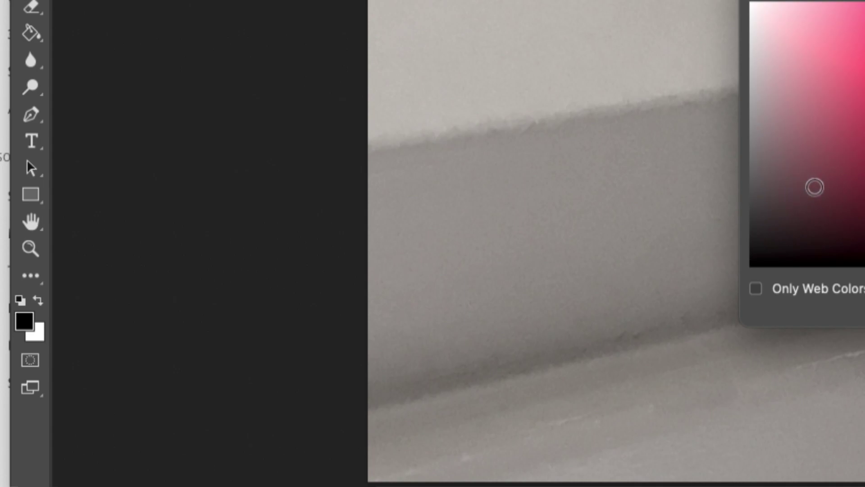
left_click(850, 100)
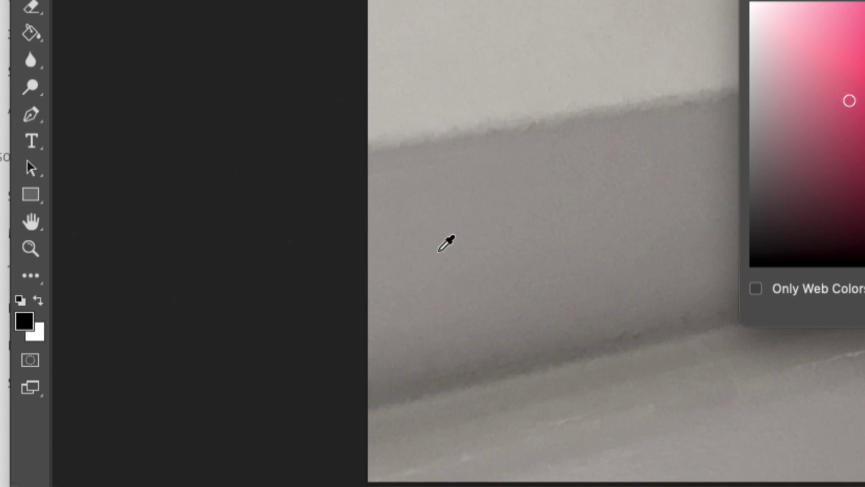
key("Return")
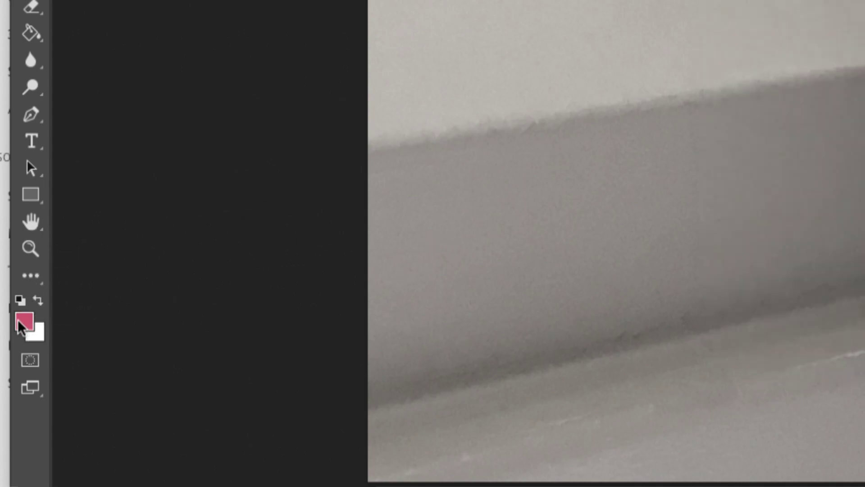
Restore the default black and white colors and swap them repeatedly, ending with black as the foreground.
left_click(19, 298)
left_click(38, 298)
left_click(38, 298)
left_click(39, 298)
left_click(39, 298)
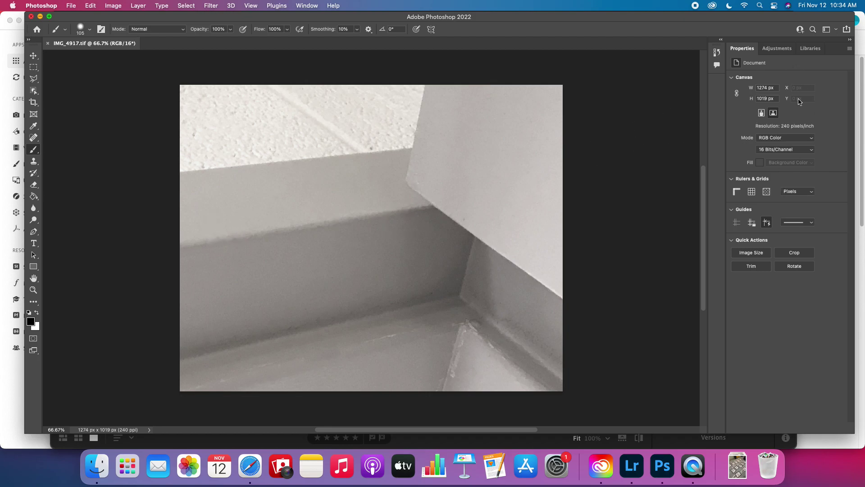
Hide the Properties panel and show the Layers panel in the empty area beside the photo.
left_click(314, 6)
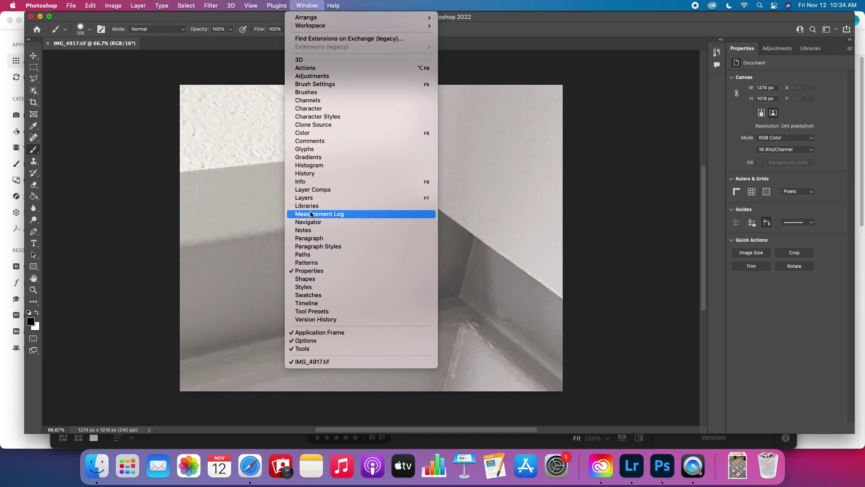
left_click(316, 271)
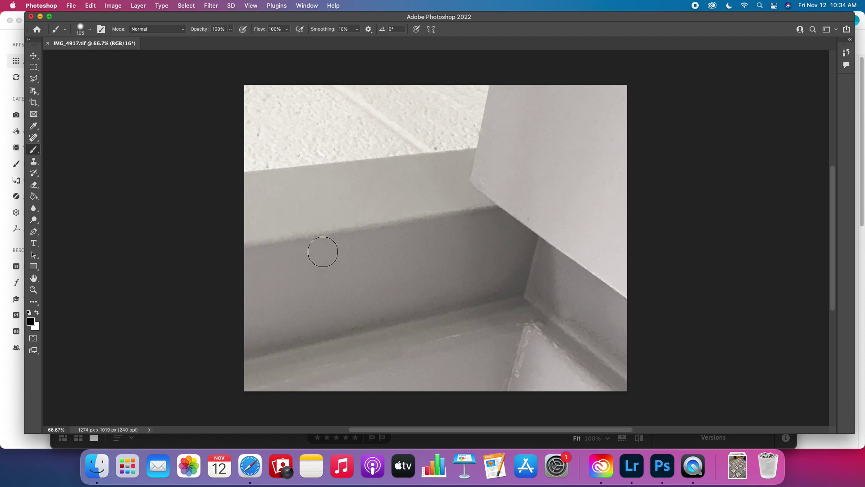
left_click(302, 6)
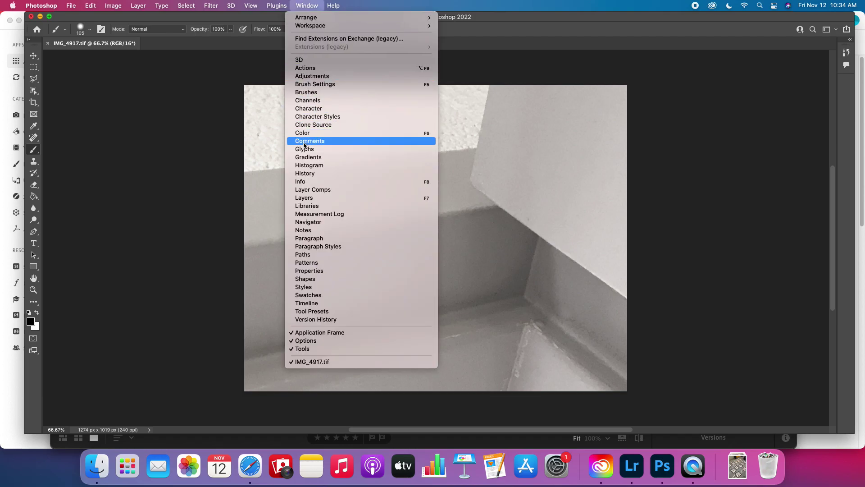
left_click(306, 198)
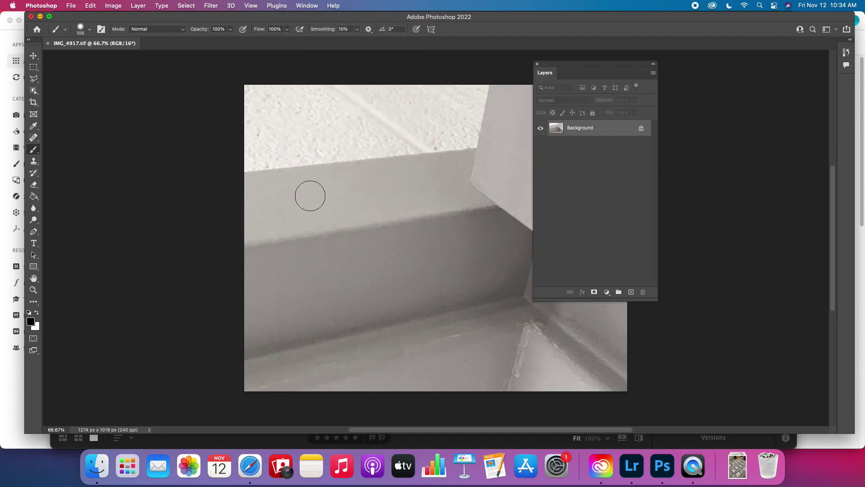
left_click_drag(562, 70, 694, 70)
Make the floating Layers panel taller.
left_click(310, 6)
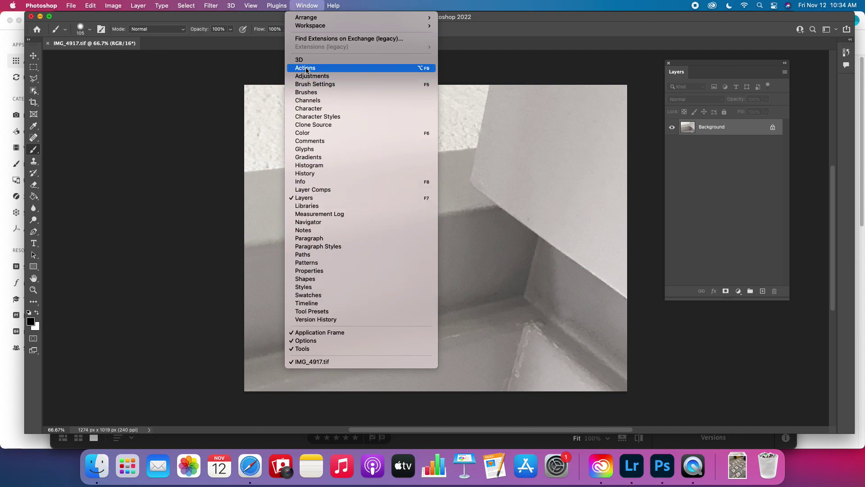
left_click(305, 6)
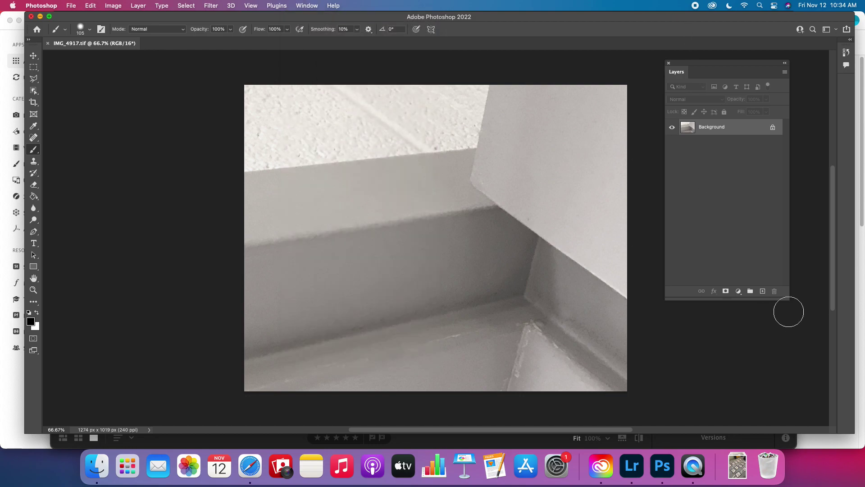
left_click_drag(781, 301, 781, 383)
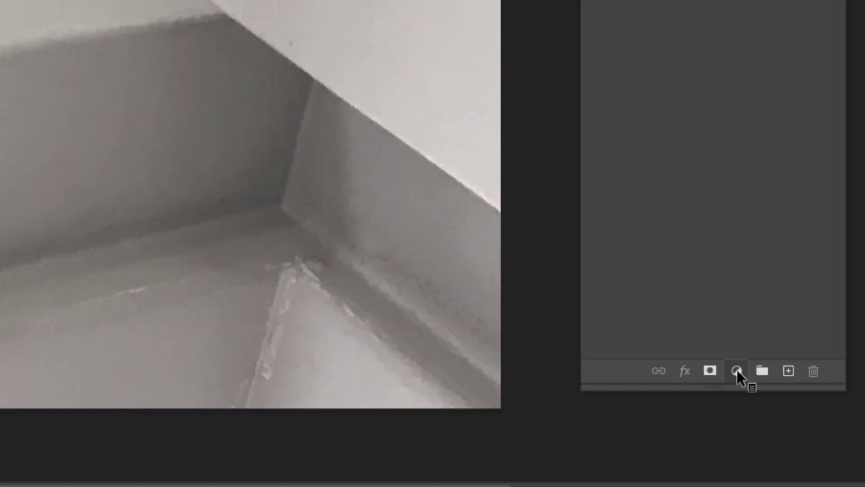
Add a Hue/Saturation adjustment layer above the Background layer.
left_click(737, 371)
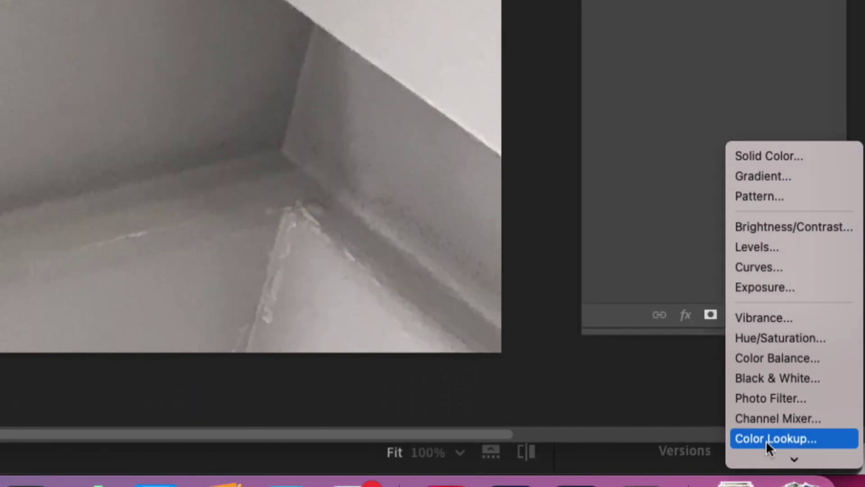
mouse_move(771, 479)
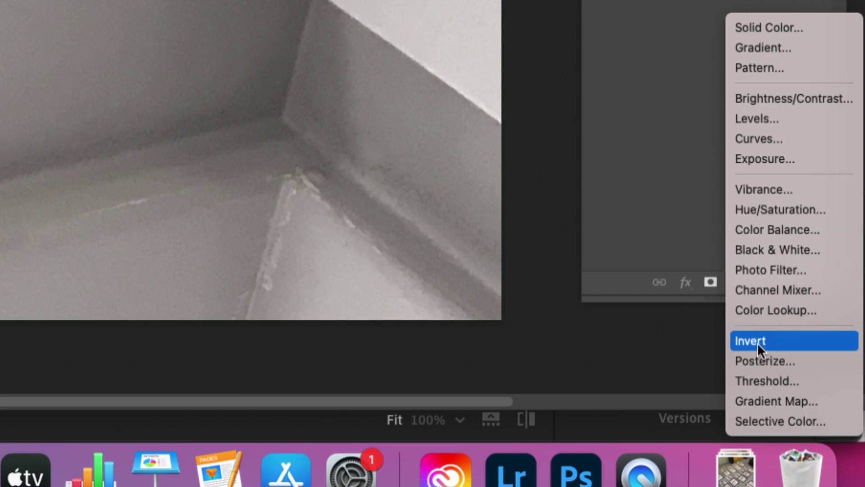
left_click(759, 207)
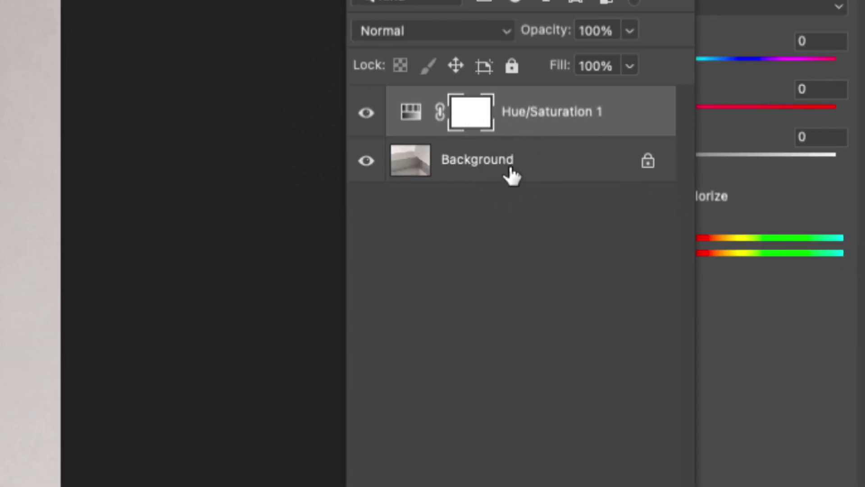
Switch between the Hue/Saturation layer's adjustment and its mask, leaving the adjustment itself selected.
left_click(412, 121)
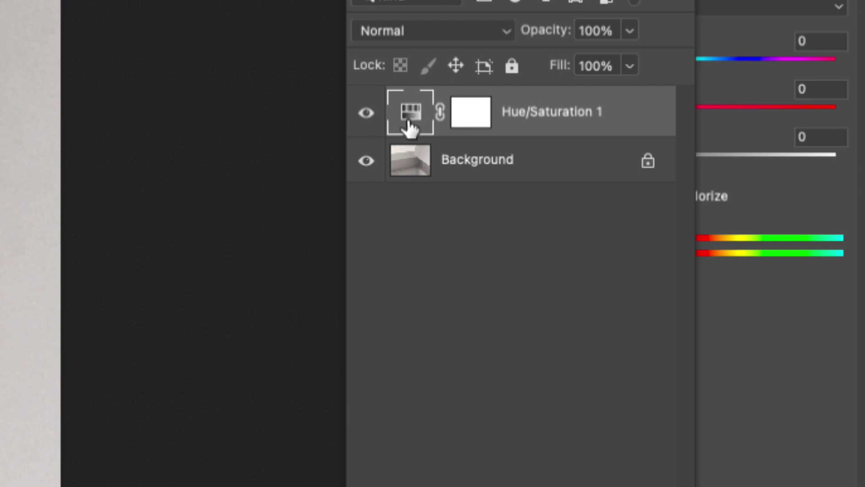
left_click(472, 112)
left_click(430, 113)
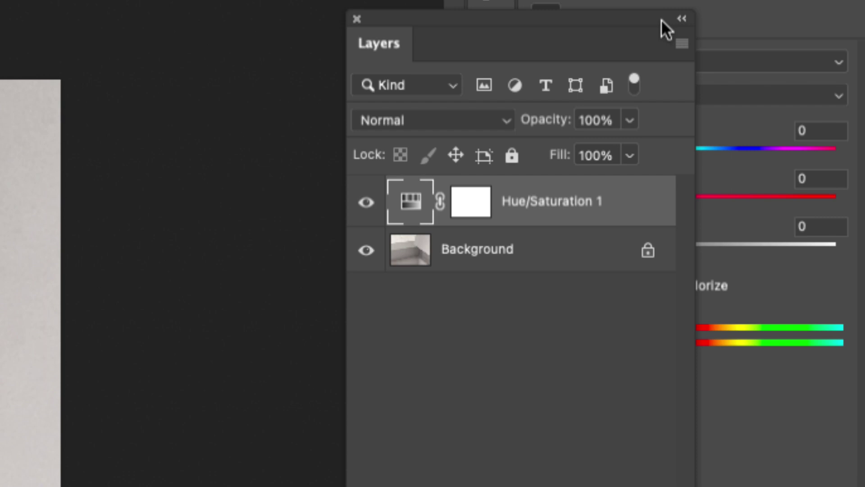
Show the Layers panel again alongside the Hue/Saturation properties.
left_click(517, 24)
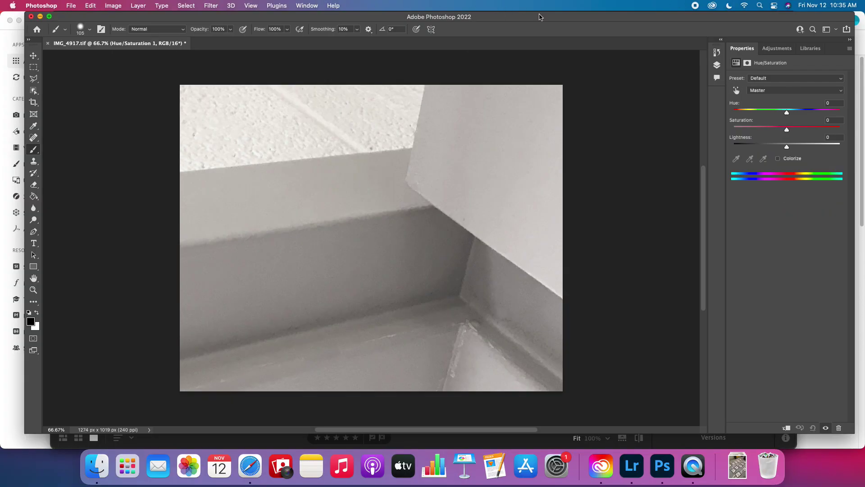
left_click(300, 6)
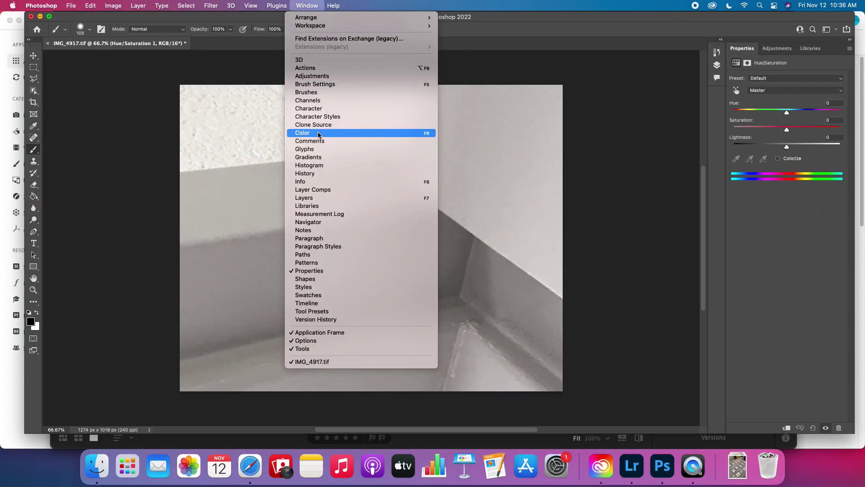
left_click(314, 196)
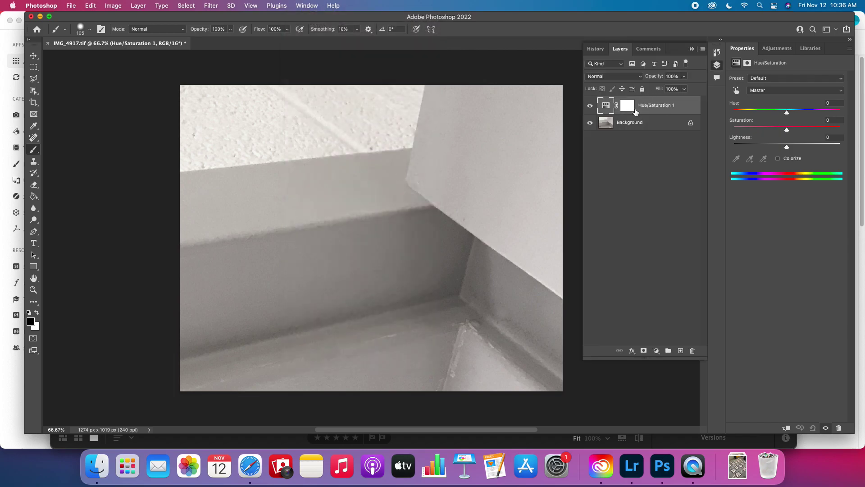
Set the Hue/Saturation 1 adjustment's saturation to +96 and lightness to -19.
left_click(629, 108)
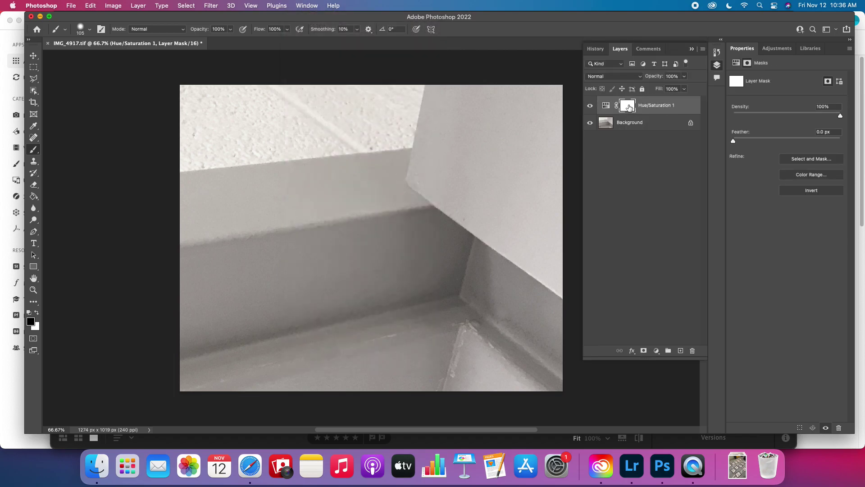
left_click(604, 108)
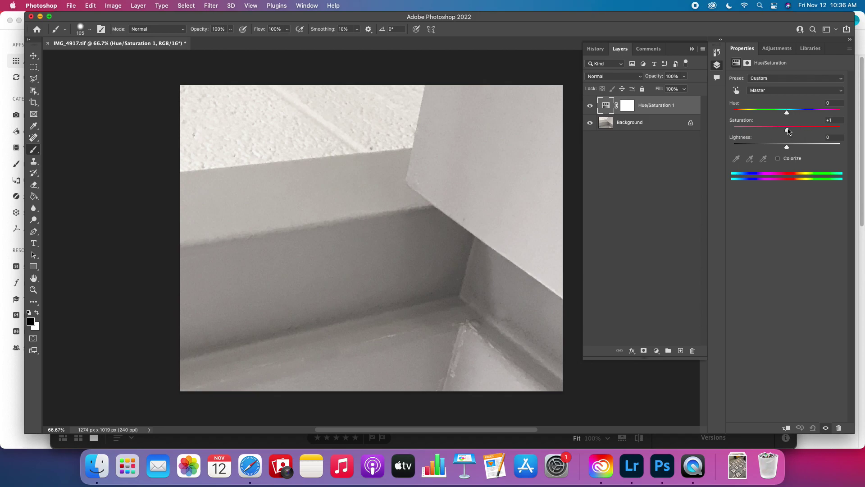
left_click_drag(813, 131, 839, 130)
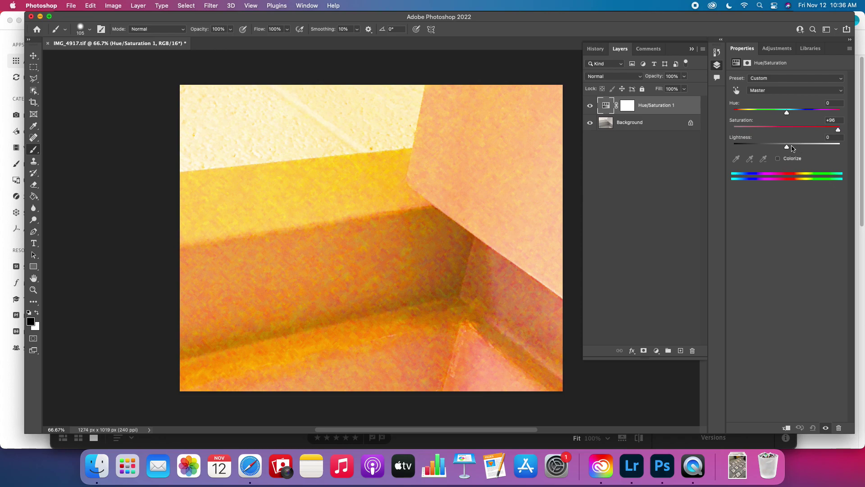
mouse_move(788, 116)
left_mouse_down()
mouse_move(742, 119)
mouse_move(798, 117)
mouse_move(788, 118)
left_mouse_up()
left_click_drag(786, 149, 777, 149)
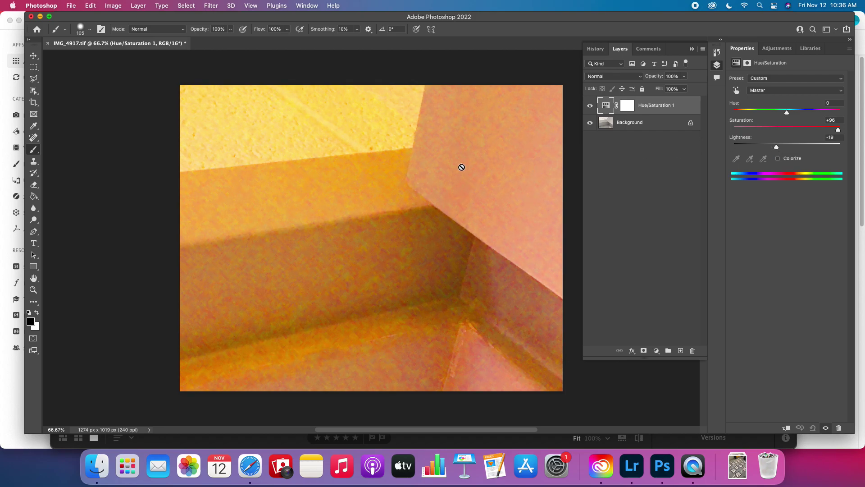
Add a second Hue/Saturation adjustment layer above Hue/Saturation 1 and set its hue to +62.
left_click(657, 351)
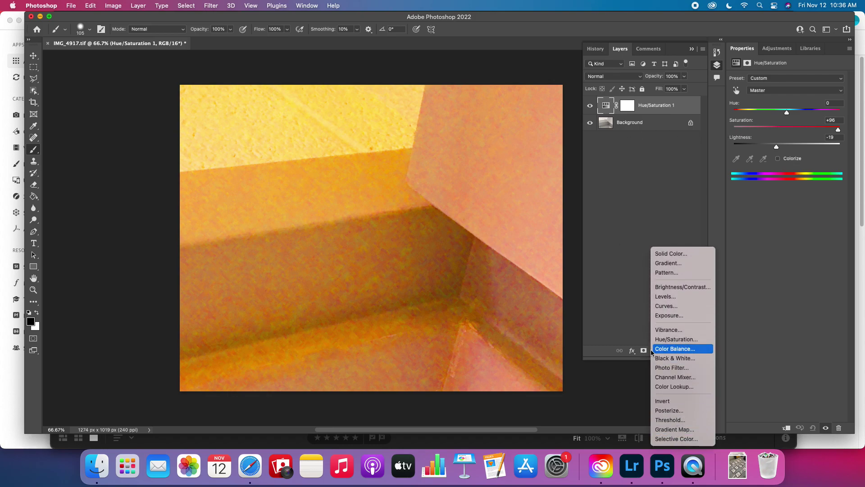
left_click(667, 339)
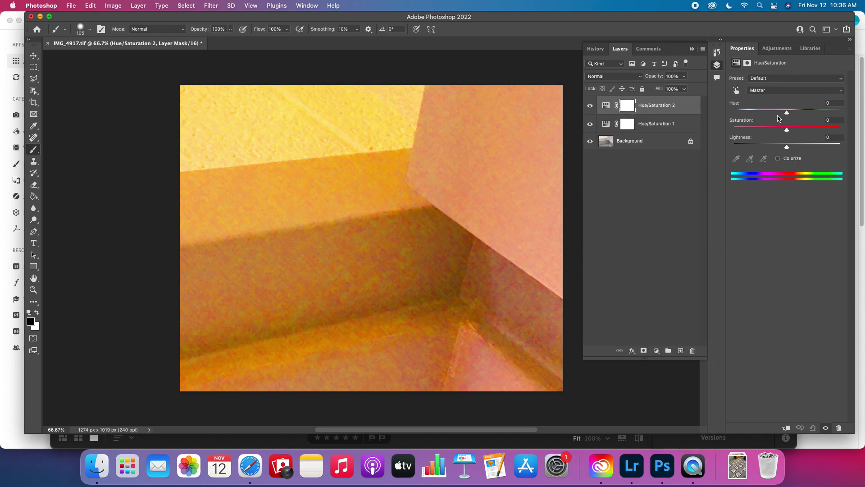
left_click_drag(789, 114, 814, 115)
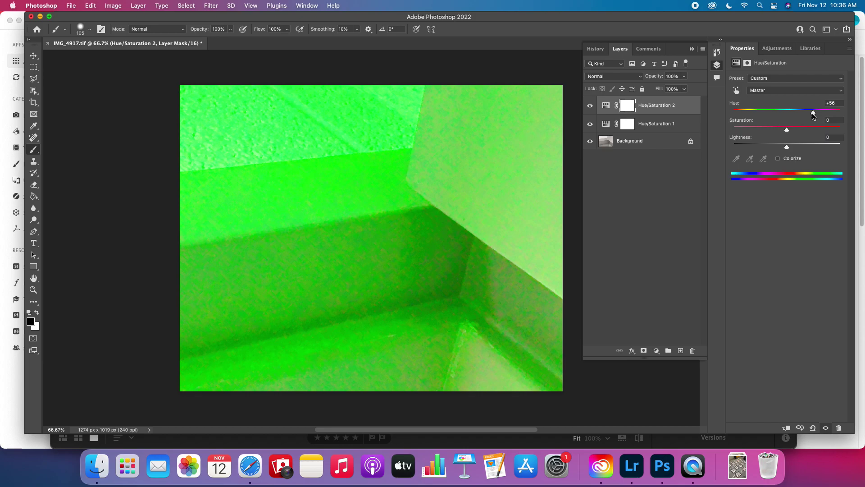
mouse_move(814, 114)
left_mouse_down()
mouse_move(745, 114)
mouse_move(827, 116)
mouse_move(781, 116)
mouse_move(815, 116)
left_mouse_up()
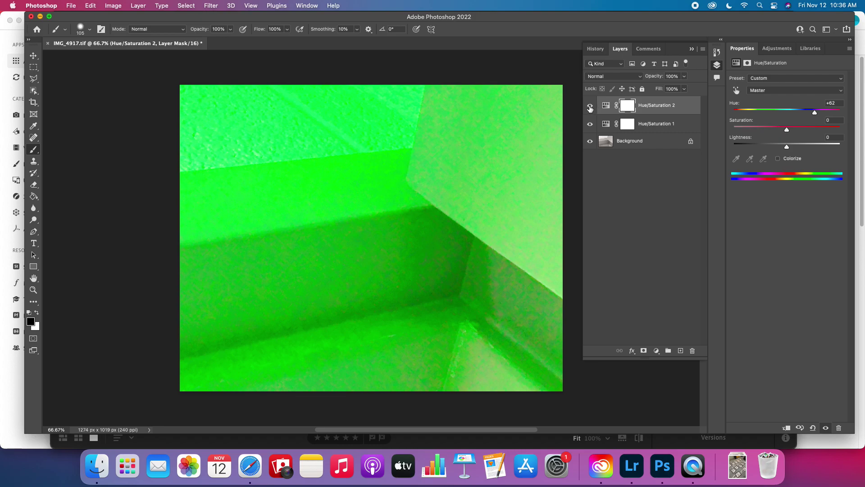
Toggle both Hue/Saturation layers off and on to compare their effects on the photo.
left_click(590, 106)
left_click(590, 107)
left_click(590, 107)
left_click(590, 107)
left_click(590, 108)
left_click(590, 125)
left_click(591, 125)
left_click(590, 107)
Paint black on the Hue/Saturation 2 mask over the slanted wall panel in the photo's upper-right corner.
left_click(630, 109)
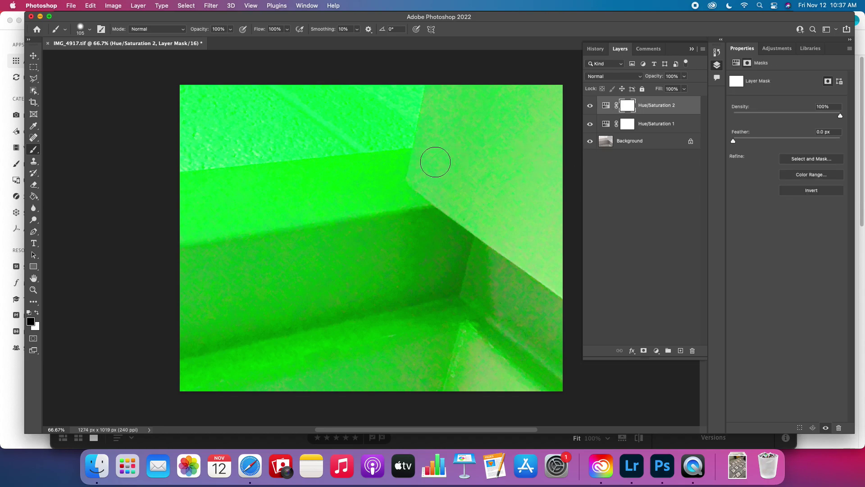
mouse_move(448, 89)
left_mouse_down()
mouse_move(448, 156)
mouse_move(458, 101)
mouse_move(475, 145)
mouse_move(479, 132)
mouse_move(501, 155)
mouse_move(505, 141)
mouse_move(552, 151)
left_mouse_up()
mouse_move(551, 184)
left_mouse_down()
mouse_move(554, 203)
mouse_move(520, 203)
mouse_move(475, 165)
mouse_move(449, 160)
mouse_move(428, 172)
mouse_move(559, 247)
mouse_move(530, 217)
mouse_move(426, 177)
mouse_move(559, 266)
left_mouse_up()
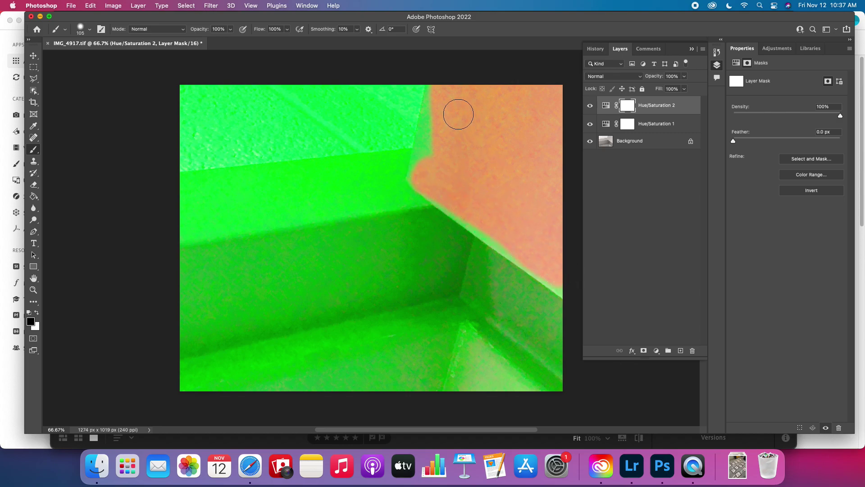
left_click_drag(445, 96, 429, 167)
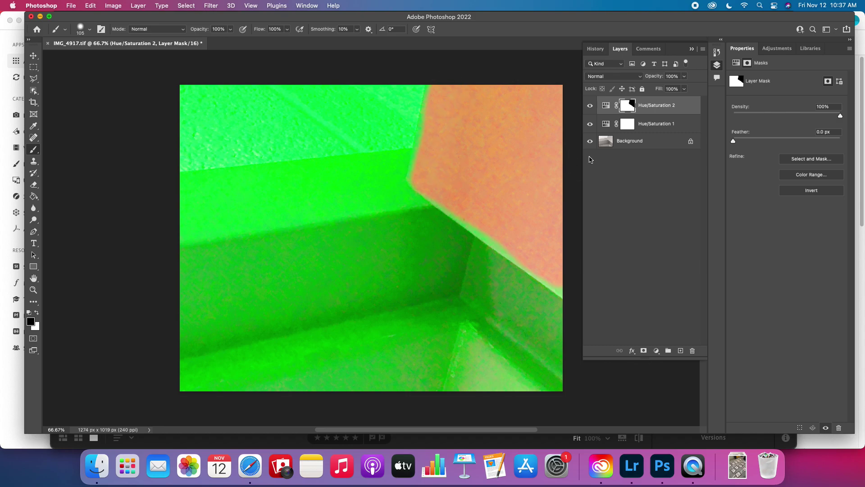
Toggle the masked Hue/Saturation 2 layer off and on to check what the mask hides.
left_click(591, 107)
left_click(591, 106)
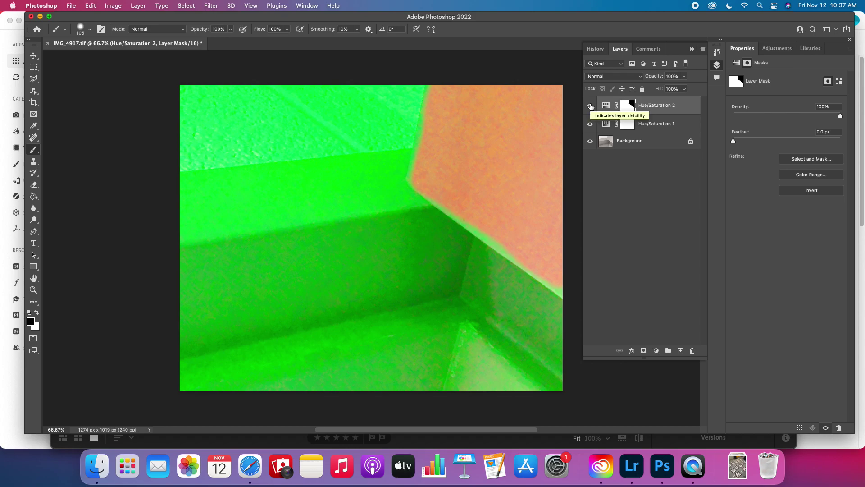
left_click(590, 106)
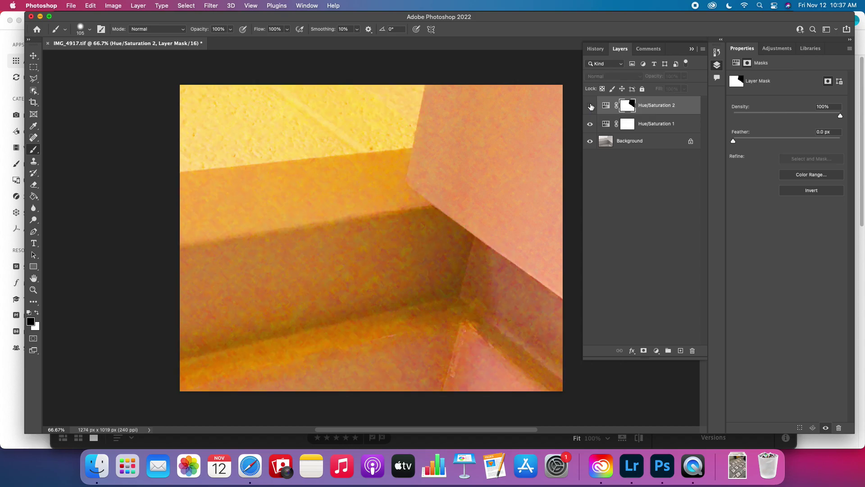
left_click(591, 106)
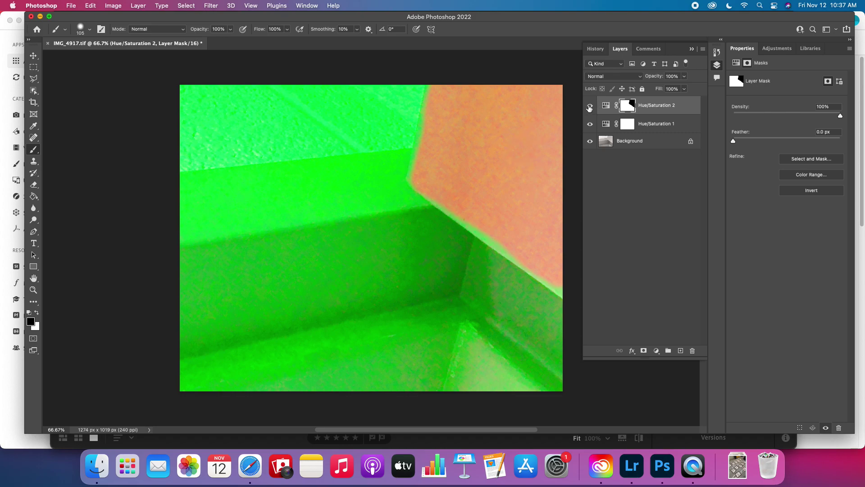
Paint white over the masked wall panel on the Hue/Saturation 2 mask to restore the adjustment there.
left_click(37, 312)
mouse_move(435, 164)
left_mouse_down()
mouse_move(521, 120)
mouse_move(412, 101)
mouse_move(506, 98)
mouse_move(483, 116)
mouse_move(370, 148)
mouse_move(561, 170)
mouse_move(437, 210)
mouse_move(476, 250)
mouse_move(580, 274)
mouse_move(503, 298)
mouse_move(532, 253)
mouse_move(516, 251)
mouse_move(581, 223)
mouse_move(518, 172)
mouse_move(562, 162)
mouse_move(419, 96)
left_mouse_up()
mouse_move(515, 92)
left_mouse_down()
mouse_move(568, 117)
mouse_move(530, 132)
left_mouse_up()
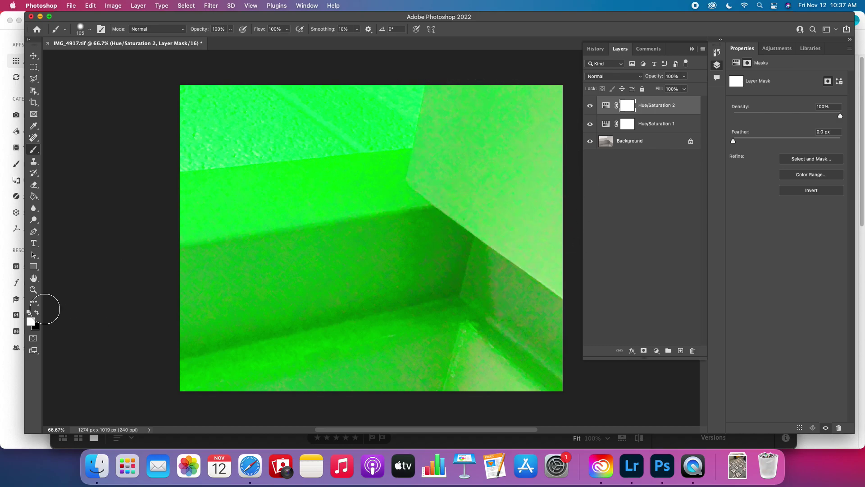
Paint black with an enlarged brush on the Hue/Saturation 2 mask over everything except the upper-right wall panel.
left_click(36, 312)
mouse_move(406, 79)
left_mouse_down()
mouse_move(389, 173)
mouse_move(394, 199)
mouse_move(569, 334)
left_mouse_up()
key("bracketright")
key("bracketright")
key("bracketright")
key("bracketright")
key("bracketright")
key("bracketright")
key("bracketright")
key("bracketright")
key("bracketright")
key("bracketright")
mouse_move(368, 300)
left_mouse_down()
mouse_move(426, 356)
mouse_move(492, 396)
mouse_move(448, 357)
mouse_move(225, 301)
mouse_move(215, 285)
mouse_move(234, 71)
mouse_move(288, 81)
mouse_move(295, 106)
mouse_move(269, 183)
mouse_move(295, 102)
mouse_move(184, 359)
mouse_move(251, 319)
mouse_move(260, 166)
mouse_move(289, 95)
mouse_move(304, 89)
mouse_move(270, 211)
mouse_move(300, 154)
left_mouse_up()
Reduce the brush size to 150 and paint black on the Hue/Saturation 2 mask along the wall panel's edges.
key("bracketleft")
key("bracketleft")
key("bracketleft")
key("bracketleft")
key("bracketleft")
key("bracketleft")
key("bracketleft")
key("bracketleft")
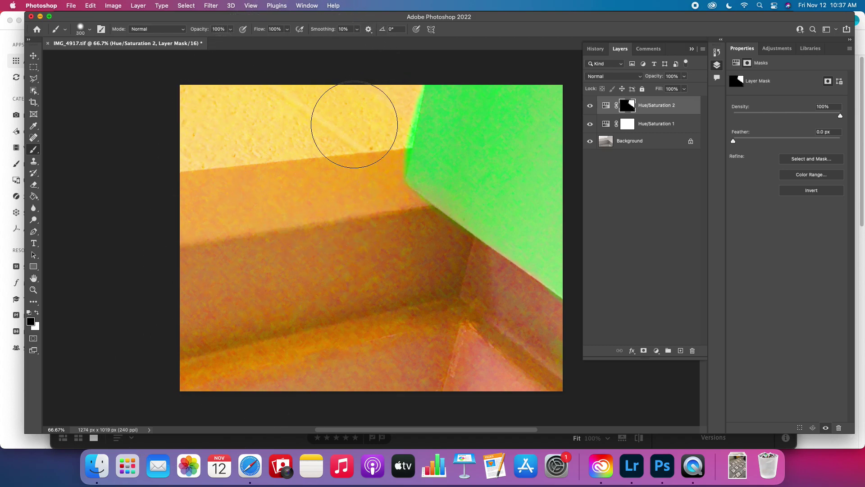
mouse_move(398, 104)
left_mouse_down()
mouse_move(383, 180)
mouse_move(388, 195)
mouse_move(534, 293)
left_mouse_up()
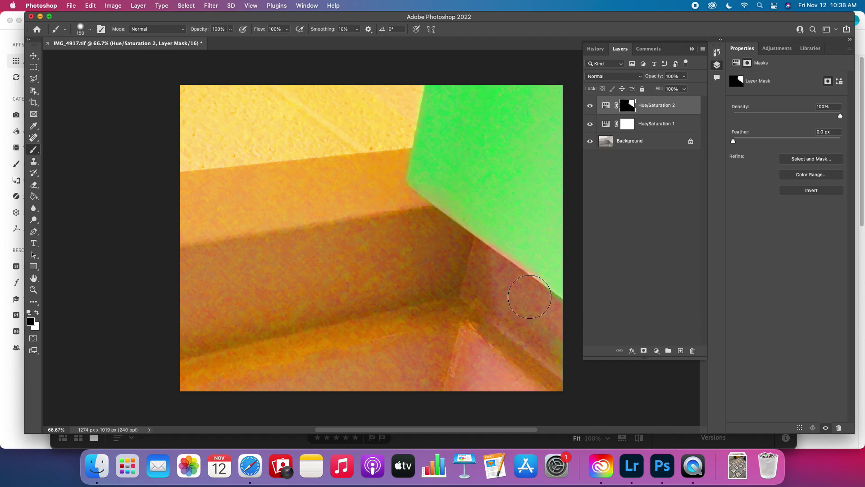
Toggle the Hue/Saturation 1 layer off and on to inspect its contribution beneath the masked layer.
left_click(590, 124)
left_click(591, 125)
left_click(591, 126)
left_click(591, 125)
Paint black on the Hue/Saturation 1 mask over the ledge and all surfaces below it.
left_click(631, 126)
mouse_move(369, 179)
left_mouse_down()
mouse_move(195, 197)
mouse_move(179, 239)
mouse_move(346, 222)
mouse_move(196, 224)
mouse_move(198, 264)
mouse_move(340, 253)
mouse_move(202, 291)
mouse_move(216, 326)
mouse_move(304, 332)
mouse_move(154, 365)
mouse_move(162, 374)
mouse_move(307, 351)
mouse_move(359, 328)
mouse_move(342, 367)
mouse_move(303, 385)
mouse_move(402, 344)
mouse_move(510, 362)
mouse_move(489, 377)
mouse_move(548, 379)
mouse_move(432, 379)
mouse_move(513, 370)
mouse_move(448, 284)
mouse_move(430, 231)
mouse_move(568, 325)
mouse_move(502, 298)
mouse_move(441, 226)
mouse_move(388, 188)
mouse_move(392, 164)
mouse_move(351, 207)
mouse_move(400, 245)
mouse_move(448, 340)
mouse_move(377, 275)
mouse_move(370, 243)
mouse_move(401, 308)
mouse_move(383, 324)
mouse_move(356, 322)
mouse_move(395, 248)
mouse_move(359, 235)
mouse_move(357, 205)
mouse_move(207, 191)
left_mouse_up()
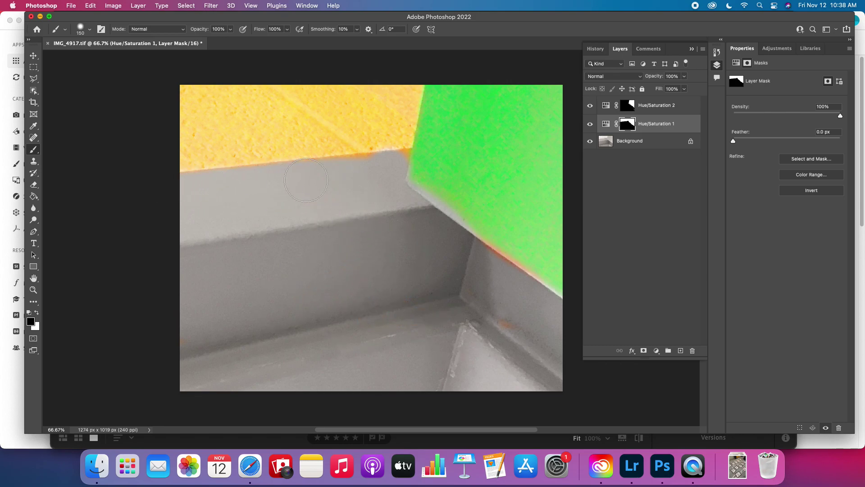
left_click_drag(469, 280, 560, 350)
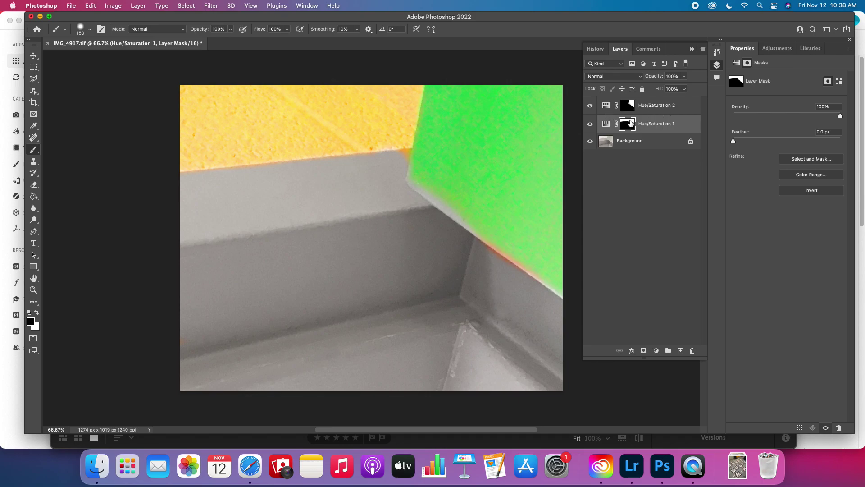
Compare the photo with each masked Hue/Saturation layer hidden and shown, leaving Hue/Saturation 2 hidden.
left_click(590, 125)
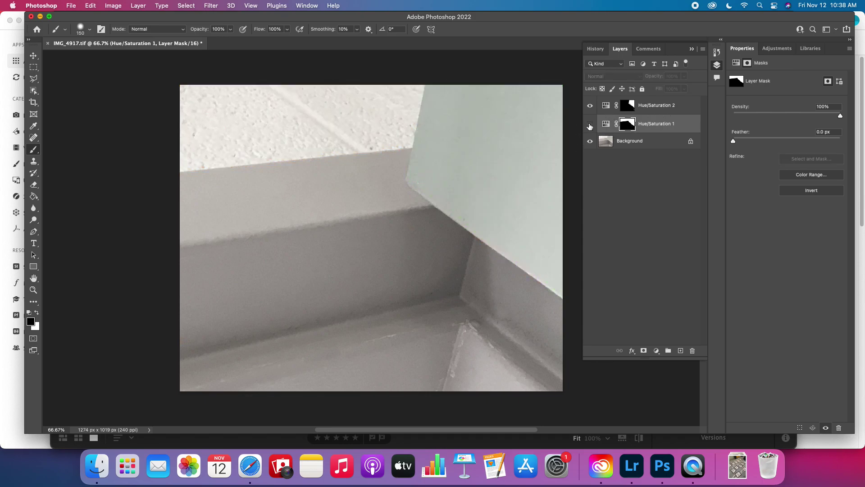
left_click(590, 106)
left_click(591, 125)
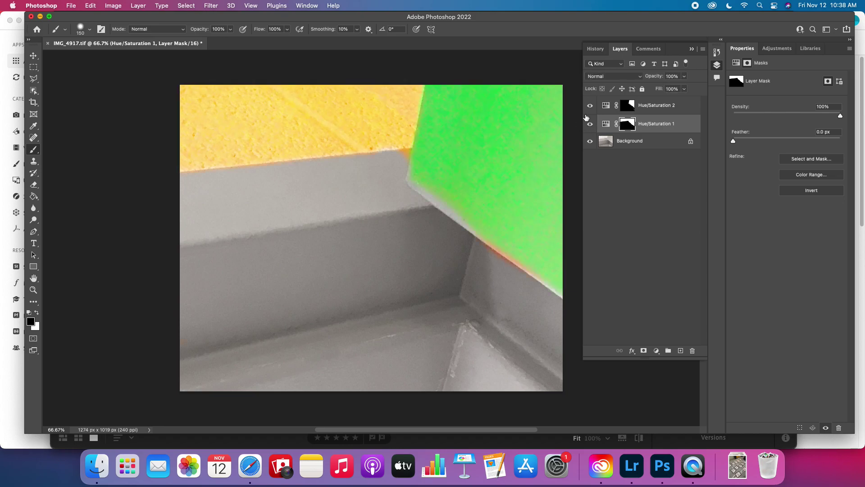
left_click(591, 107)
left_click(591, 107)
left_click(590, 108)
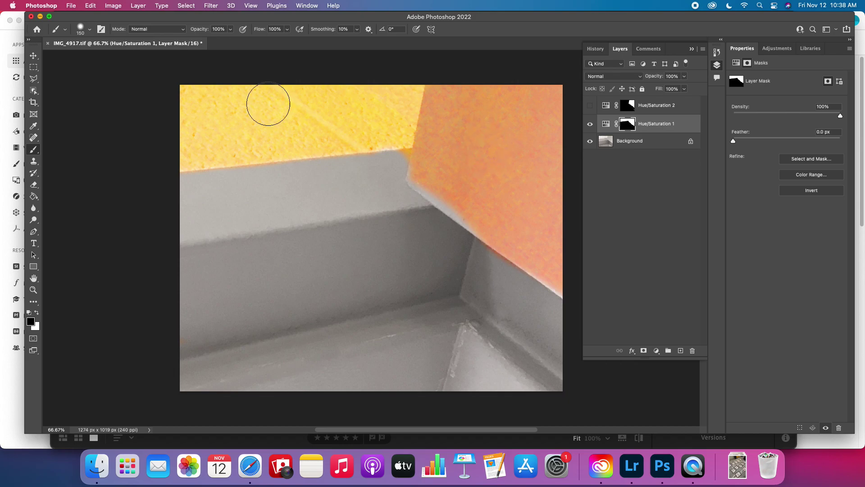
Select the upper-right wall panel by tracing its corners with the Polygonal Lasso tool.
left_click(33, 79)
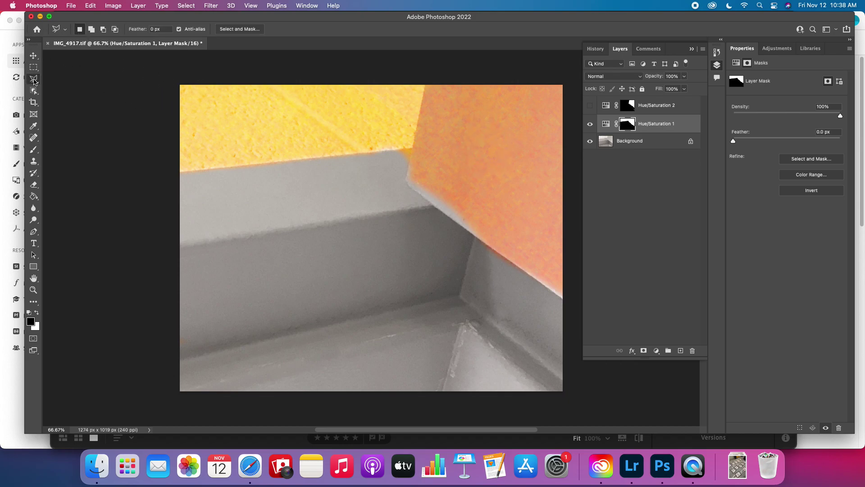
right_click(34, 81)
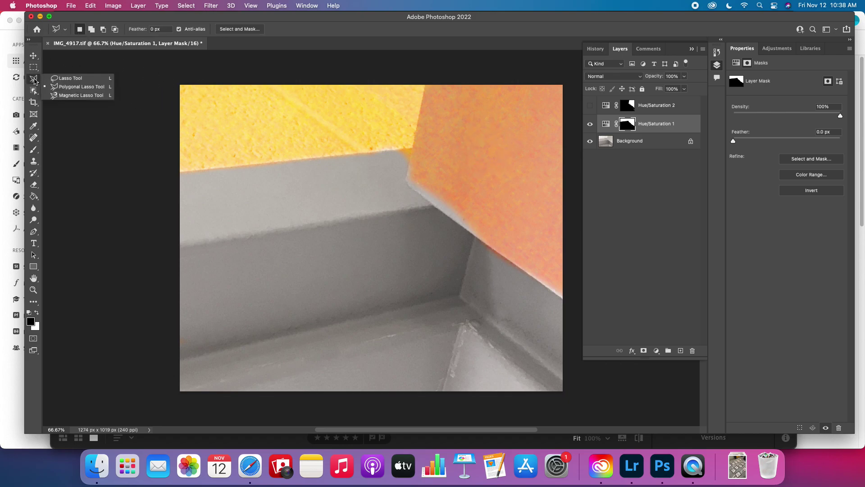
left_click(61, 90)
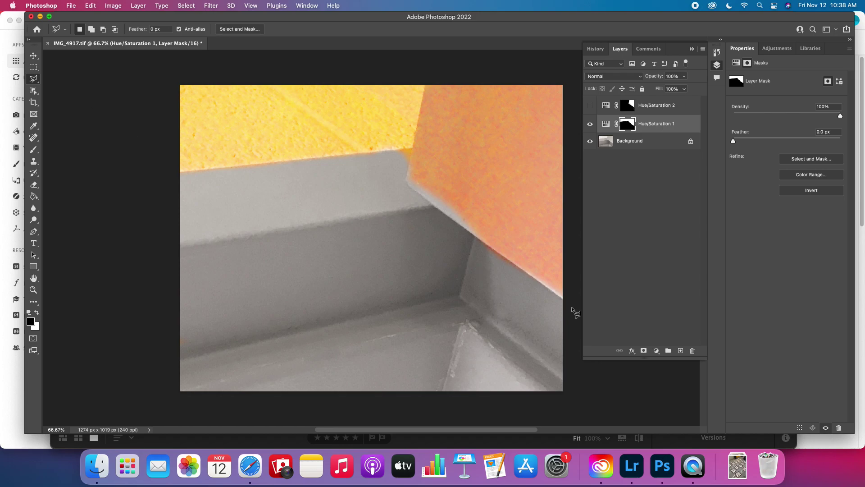
left_click(563, 298)
left_click(407, 183)
left_click(426, 84)
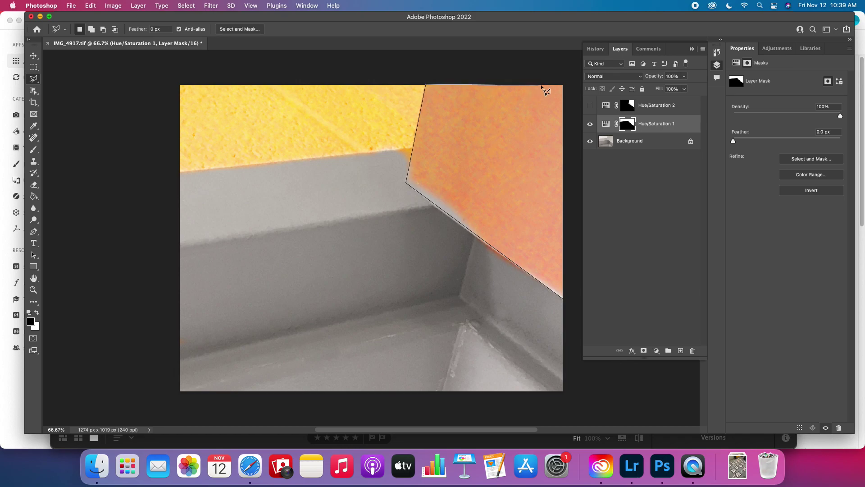
left_click(562, 85)
left_click(564, 301)
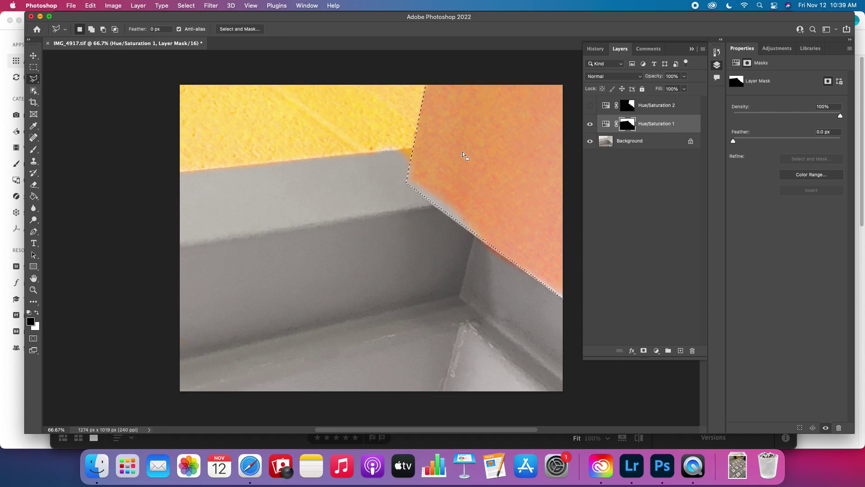
Brush white inside the selection on the Hue/Saturation 1 mask so the adjustment covers the wall panel up to its edges.
left_click(34, 149)
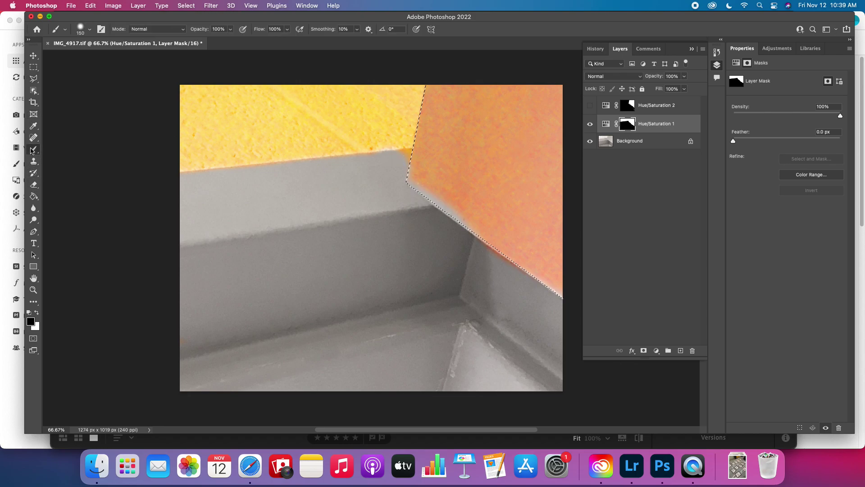
left_click_drag(440, 185, 462, 200)
left_click(37, 313)
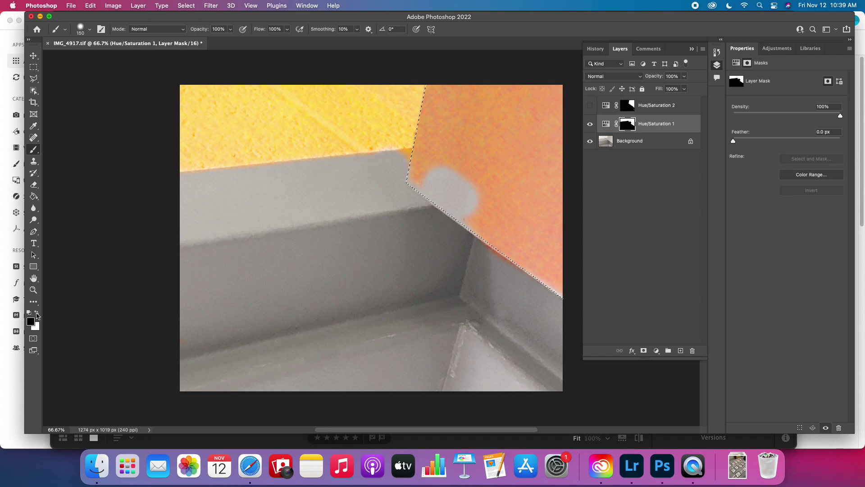
mouse_move(353, 203)
left_mouse_down()
mouse_move(453, 194)
mouse_move(481, 212)
mouse_move(466, 222)
mouse_move(541, 250)
mouse_move(554, 288)
mouse_move(470, 242)
mouse_move(372, 167)
left_mouse_up()
mouse_move(430, 93)
left_mouse_down()
mouse_move(487, 185)
mouse_move(478, 217)
mouse_move(554, 290)
mouse_move(514, 241)
left_mouse_up()
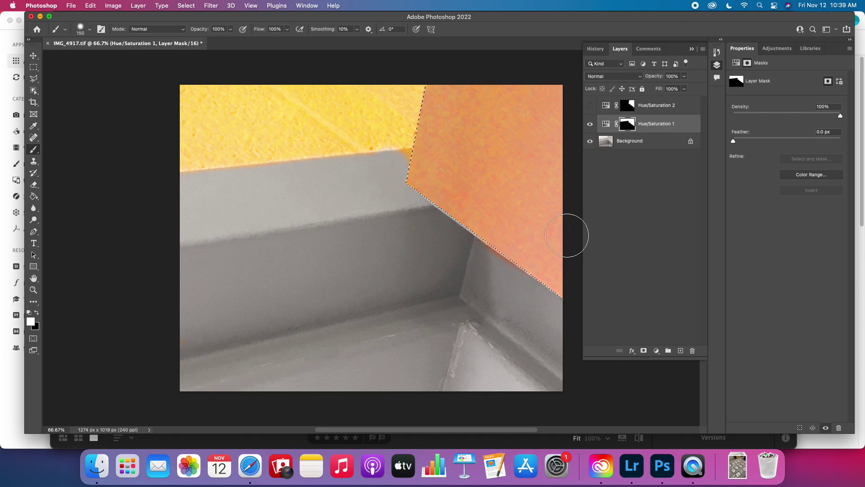
Invert the selection and paint black on the Hue/Saturation 1 mask over everything outside the wall panel.
left_click(186, 5)
left_click(186, 42)
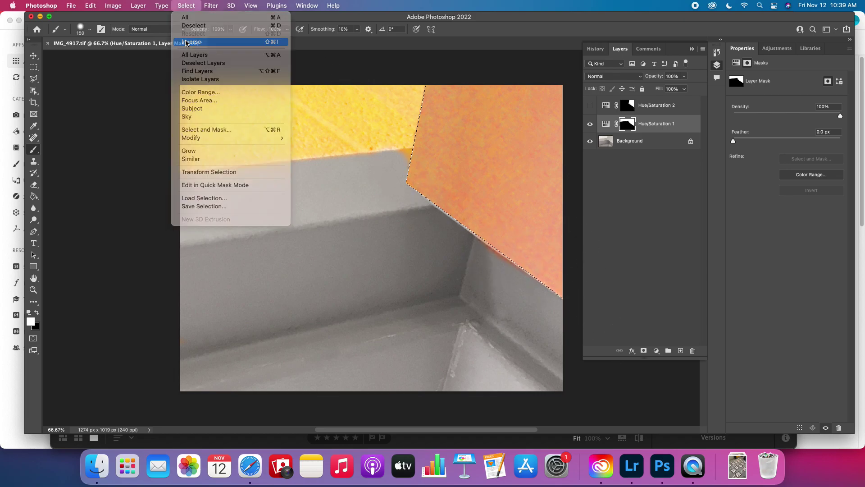
left_click_drag(421, 226, 512, 264)
left_click(37, 312)
mouse_move(402, 266)
left_mouse_down()
mouse_move(420, 240)
mouse_move(543, 290)
left_mouse_up()
mouse_move(384, 176)
left_mouse_down()
mouse_move(415, 53)
mouse_move(402, 93)
mouse_move(339, 153)
left_mouse_up()
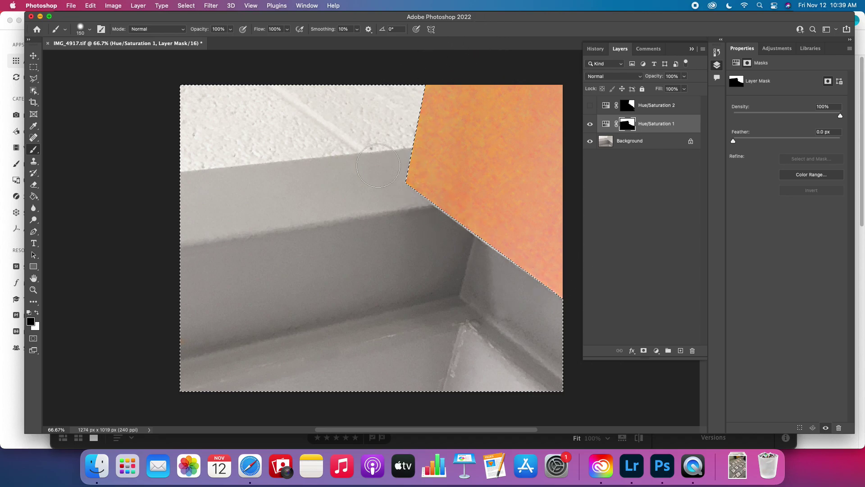
Show Hue/Saturation 2 and make its mask white over everything outside the wall panel, using the inverted selection.
left_click(590, 105)
left_click(590, 124)
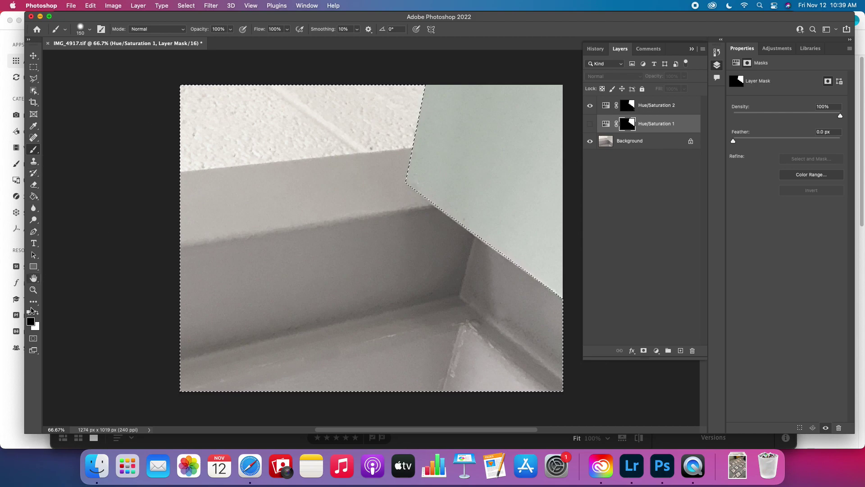
left_click(37, 314)
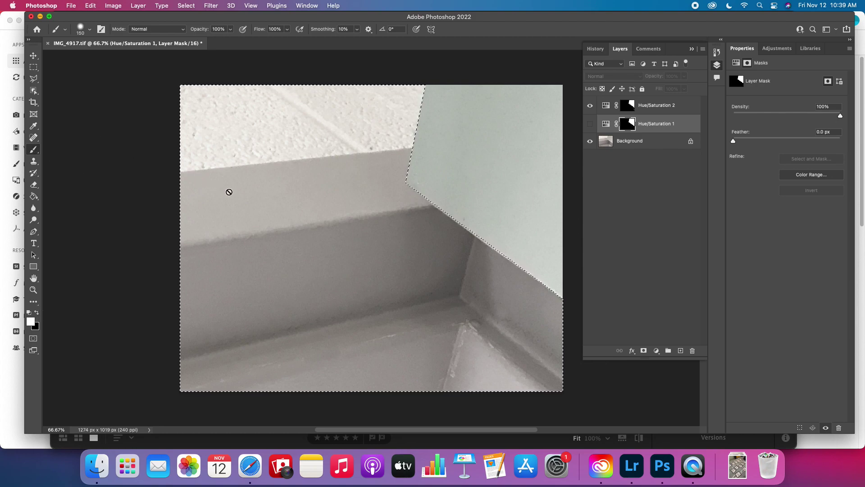
left_click(631, 105)
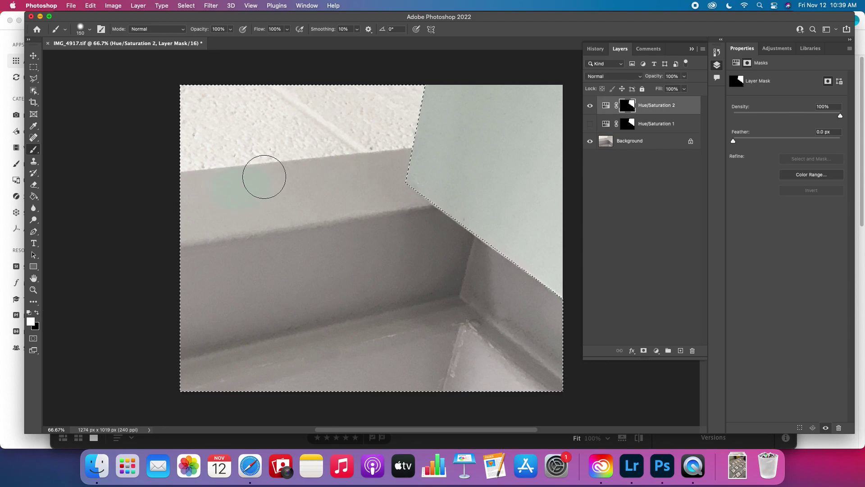
left_click_drag(207, 178, 320, 180)
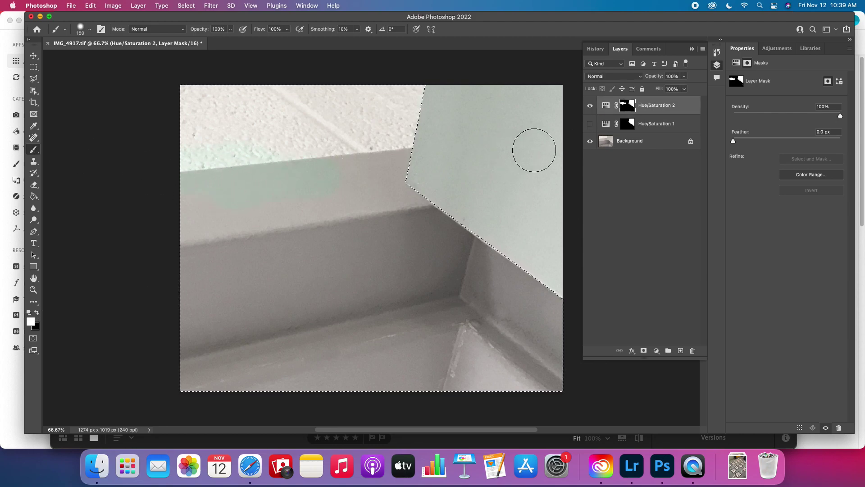
left_click(590, 126)
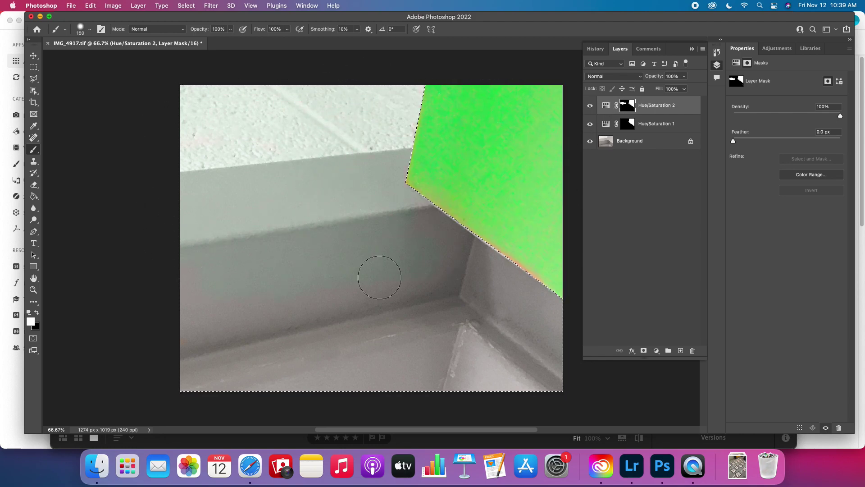
key("alt+BackSpace")
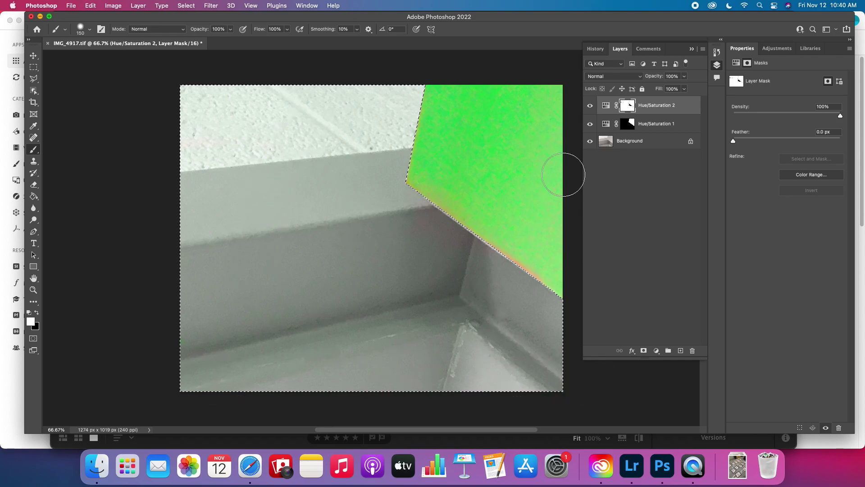
Compare the image with the Hue/Saturation 1 and Background layers hidden and shown.
left_click(590, 125)
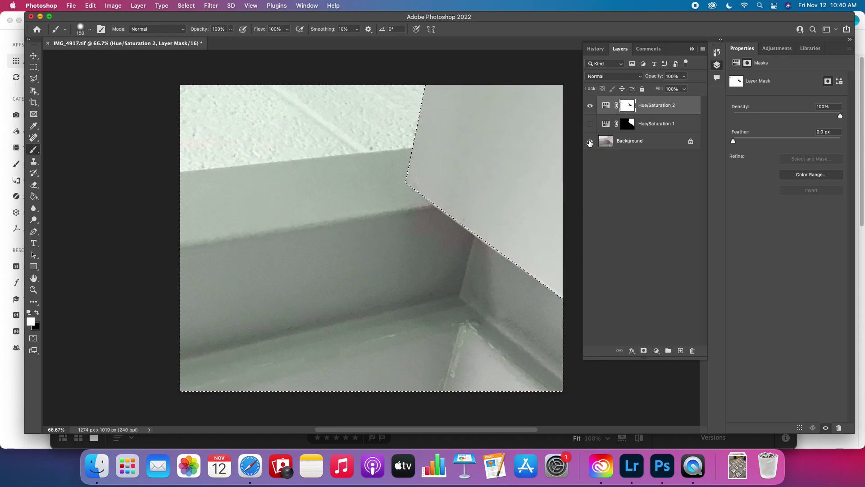
left_click(590, 141)
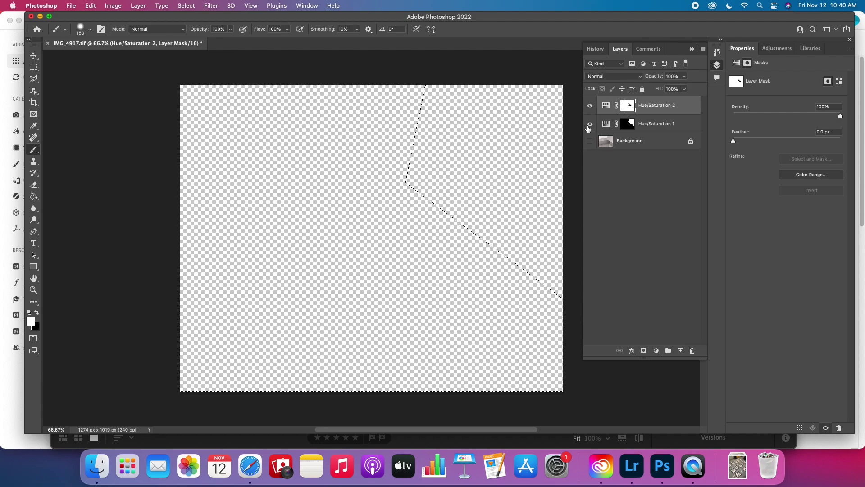
left_click(590, 141)
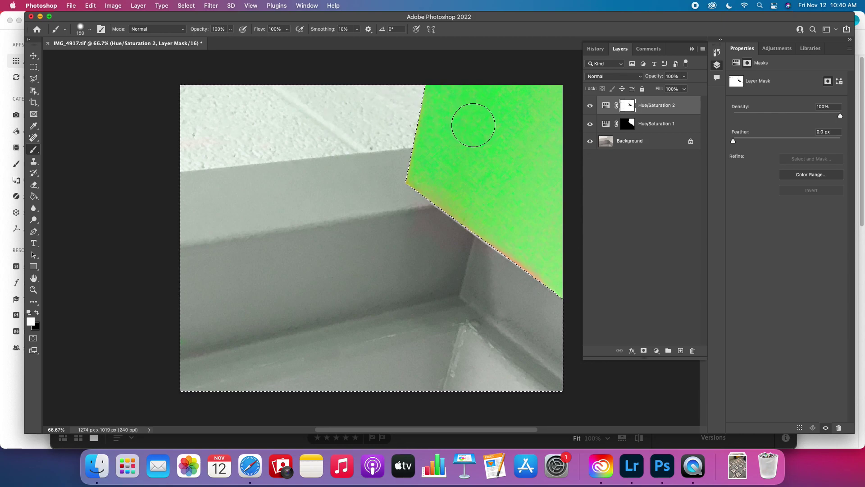
Hide the Hue/Saturation 2 layer and clear the current selection.
left_click(589, 106)
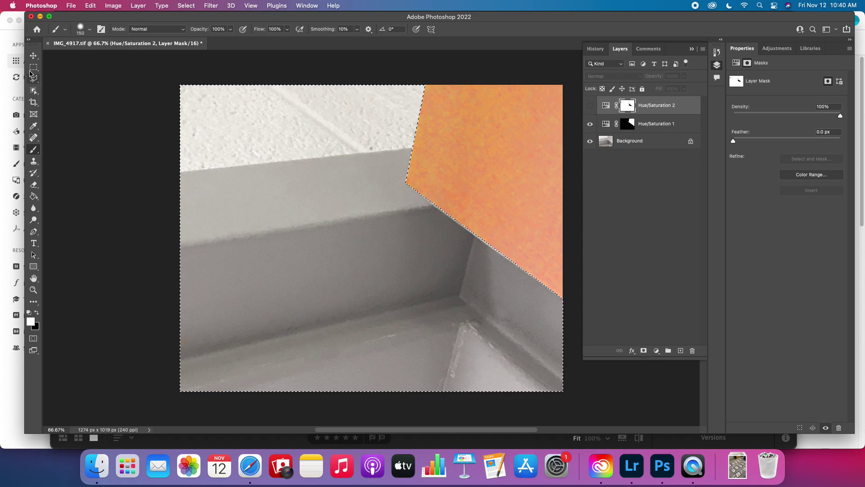
left_click(185, 5)
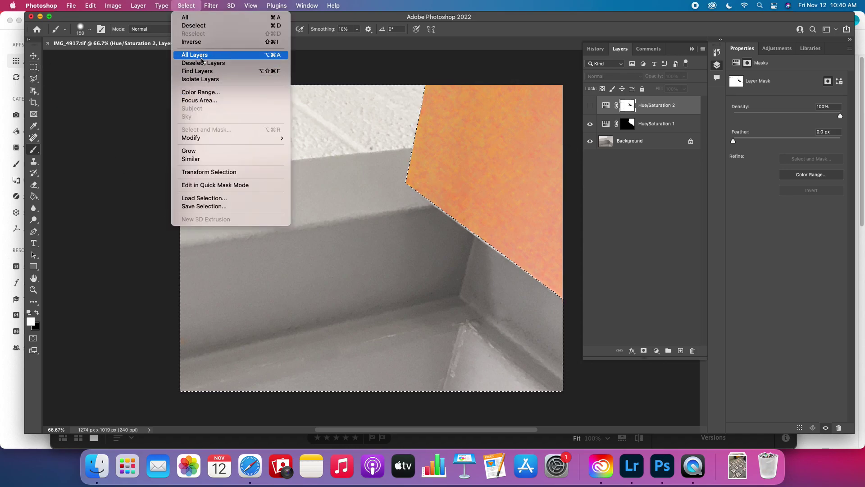
left_click(199, 25)
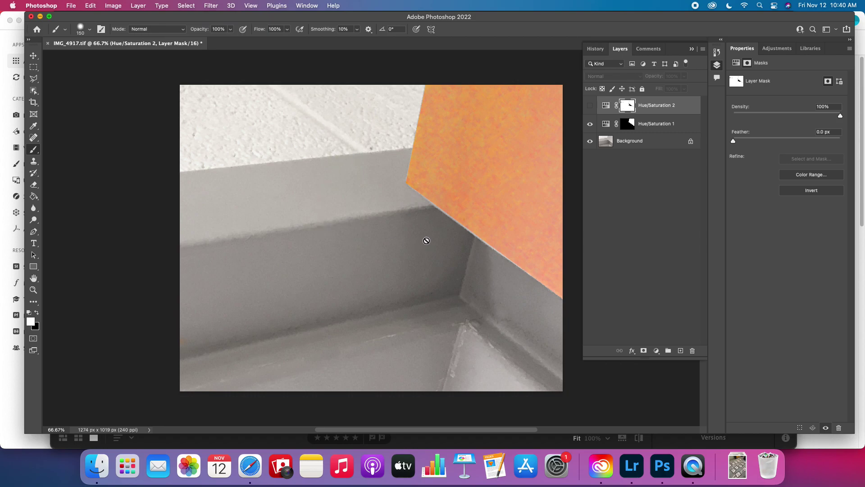
Add an Invert adjustment layer above Hue/Saturation 2 and switch to the Polygonal Lasso tool.
left_click(656, 351)
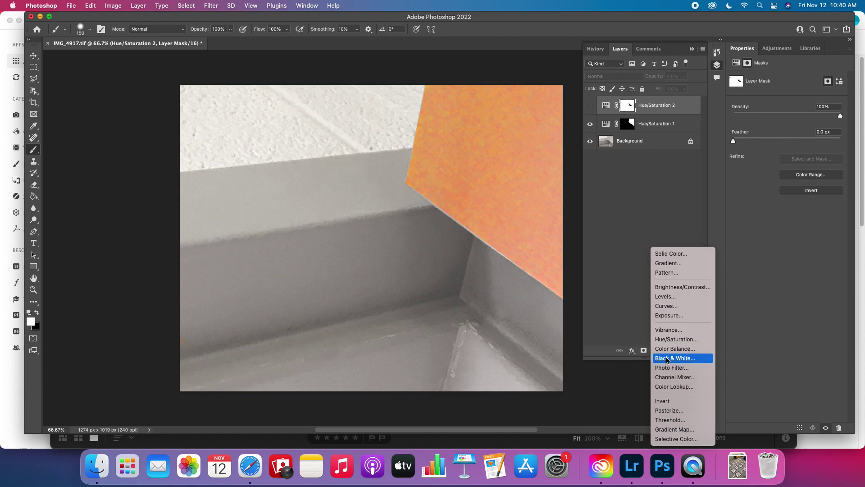
left_click(663, 403)
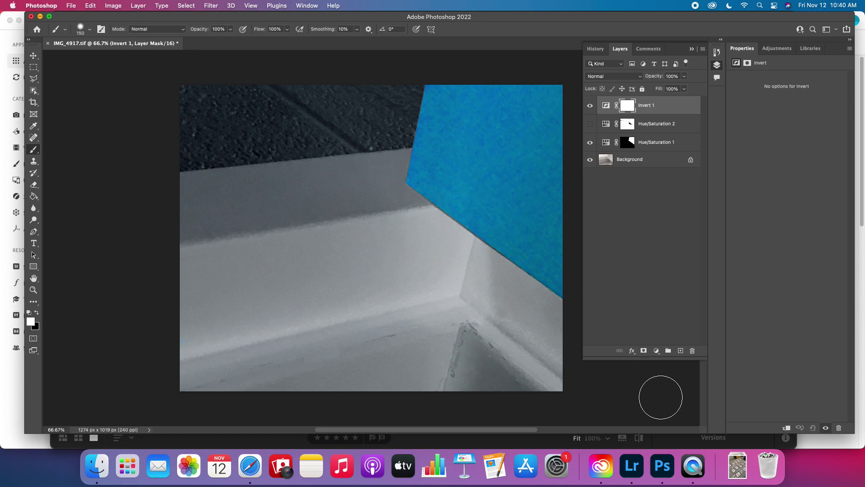
left_click(590, 106)
left_click(590, 106)
left_click(33, 78)
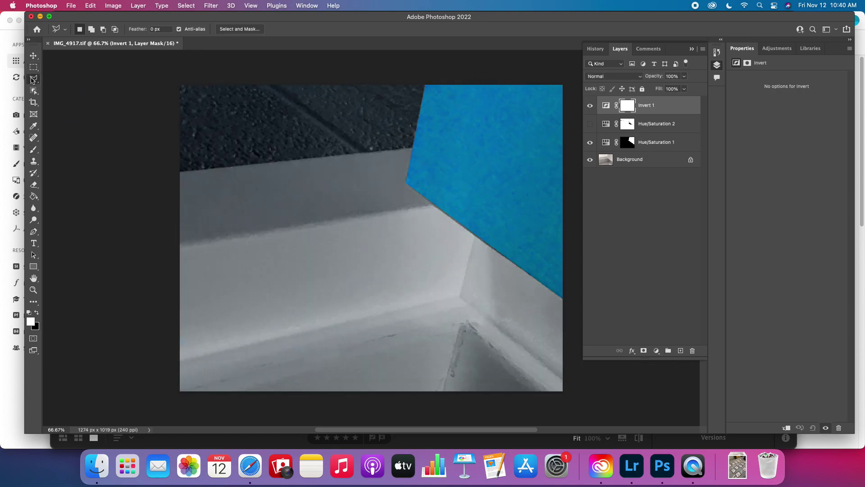
left_click(179, 172)
key("ctrl+d")
left_click(187, 5)
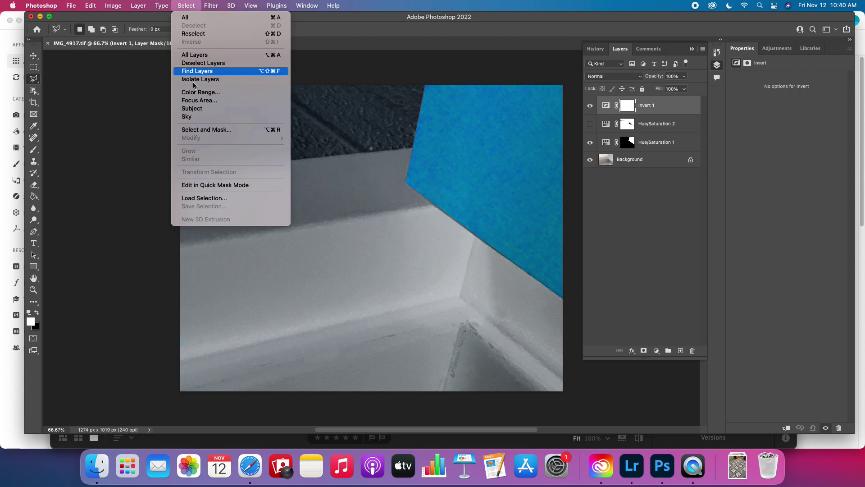
left_click(175, 262)
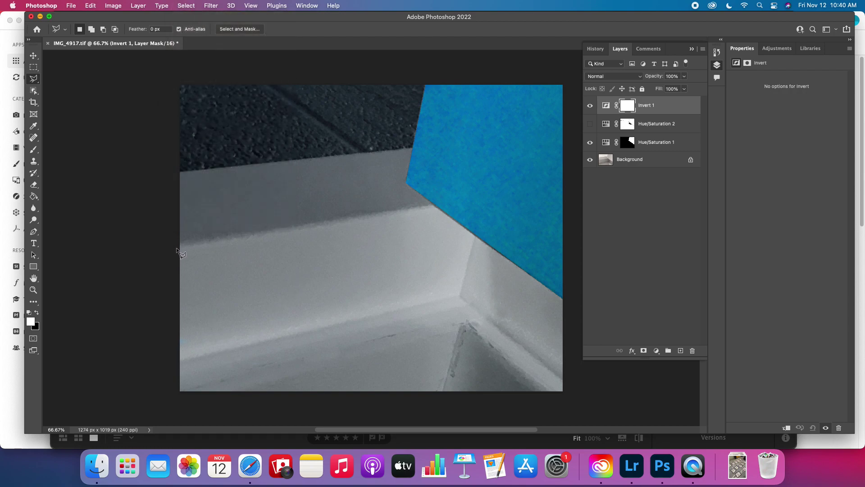
Select the recessed wall below the ledge and the channel along its base by tracing their corners with the Polygonal Lasso tool.
left_click(179, 247)
left_click(461, 295)
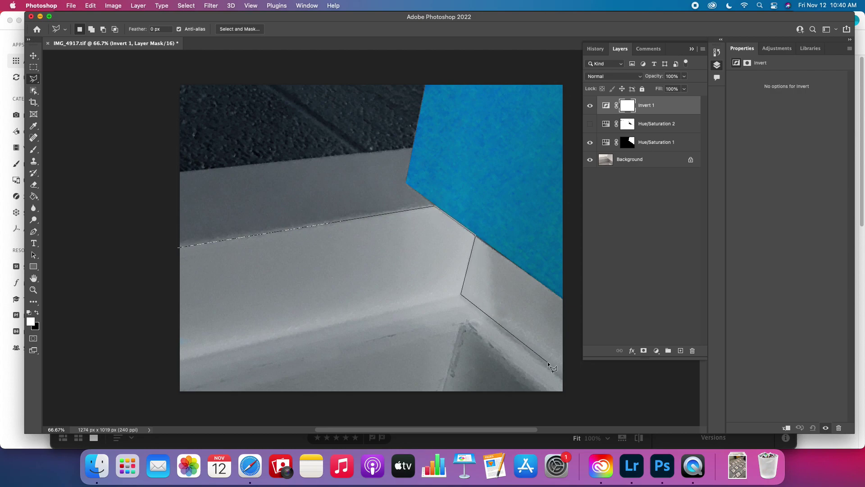
left_click(562, 378)
left_click(564, 393)
left_click(465, 319)
left_click(218, 395)
left_click(171, 396)
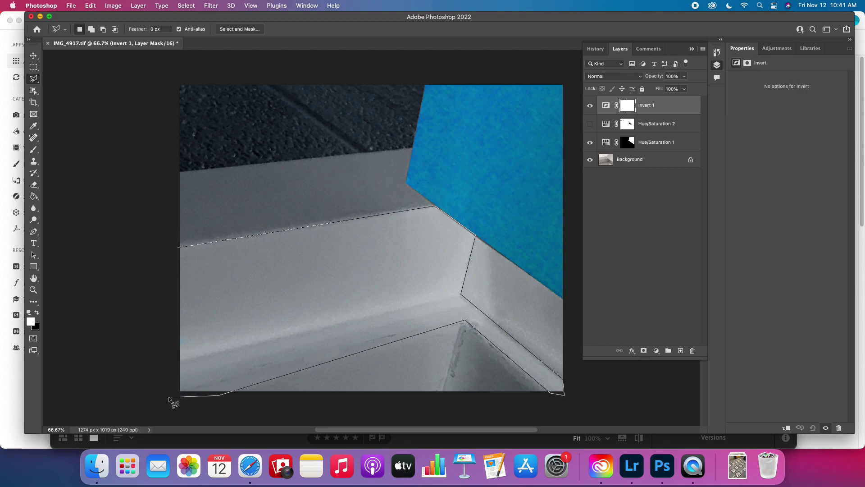
left_click(179, 247)
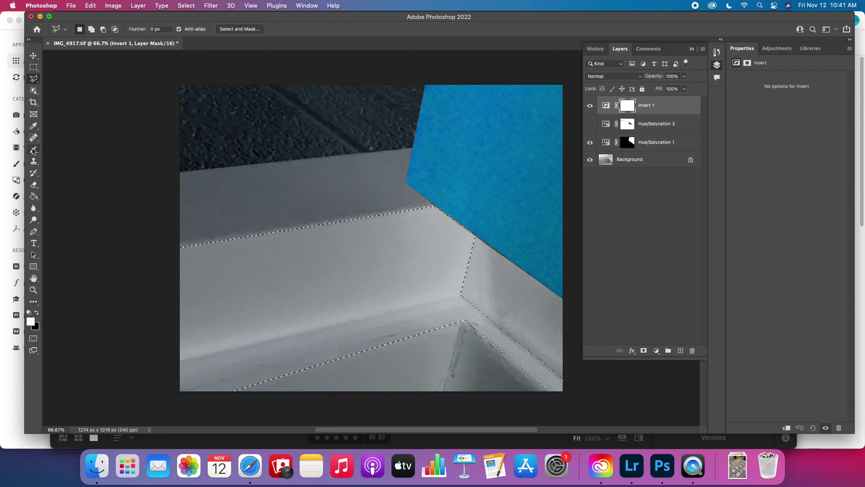
Brush black inside the selection on the Invert 1 mask to remove the inversion from the recessed wall and channel, and deselect.
left_click(33, 149)
left_click(37, 312)
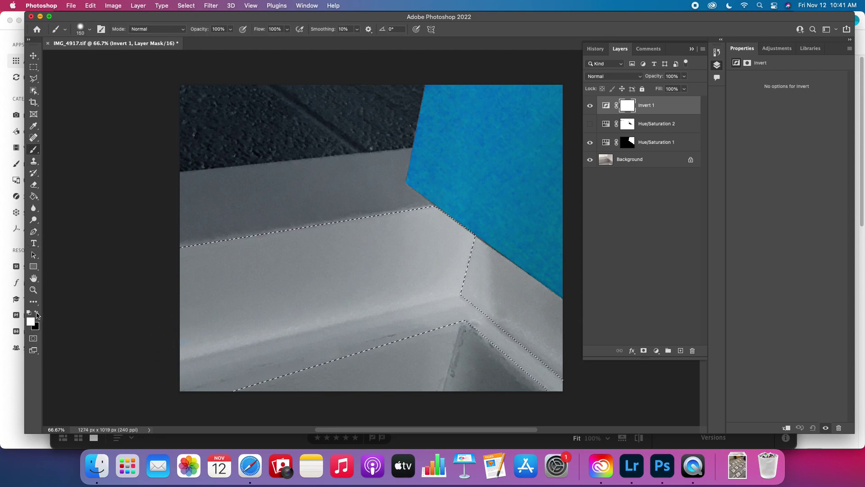
mouse_move(221, 293)
left_mouse_down()
mouse_move(286, 284)
mouse_move(185, 257)
mouse_move(172, 310)
mouse_move(268, 295)
mouse_move(193, 332)
mouse_move(156, 371)
mouse_move(188, 376)
mouse_move(385, 314)
mouse_move(377, 328)
mouse_move(386, 335)
mouse_move(386, 301)
mouse_move(414, 266)
mouse_move(502, 226)
mouse_move(385, 218)
mouse_move(167, 266)
mouse_move(360, 235)
mouse_move(453, 271)
mouse_move(409, 281)
mouse_move(527, 294)
mouse_move(569, 348)
mouse_move(479, 312)
mouse_move(519, 341)
mouse_move(555, 403)
mouse_move(576, 401)
mouse_move(462, 324)
mouse_move(414, 313)
mouse_move(359, 347)
mouse_move(368, 248)
mouse_move(319, 242)
left_mouse_up()
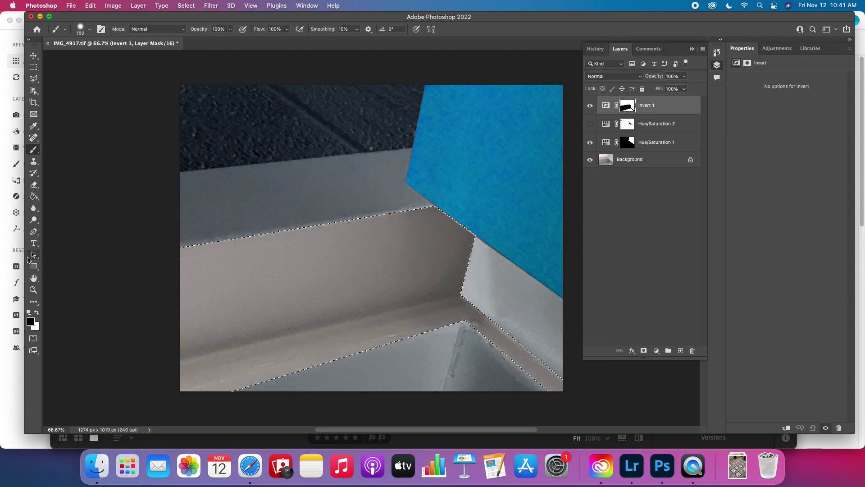
left_click(187, 5)
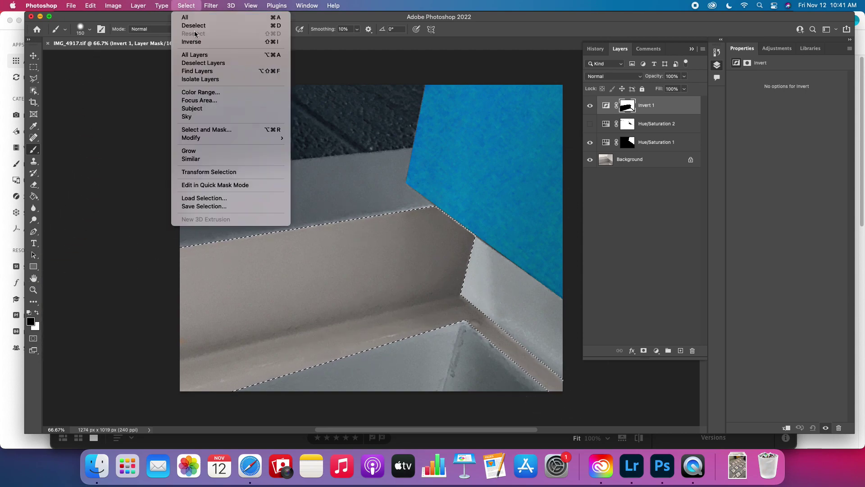
left_click(196, 27)
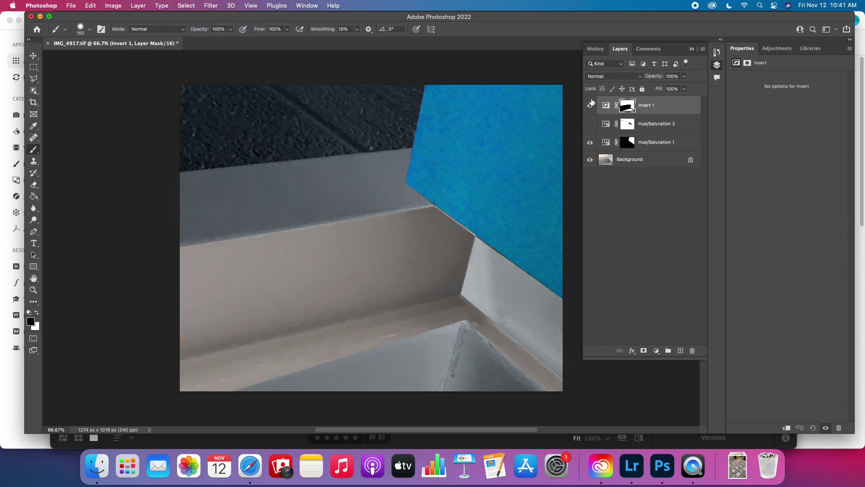
Compare the photo with the Invert 1 and Hue/Saturation 1 layers hidden and shown.
left_click_drag(591, 125, 587, 145)
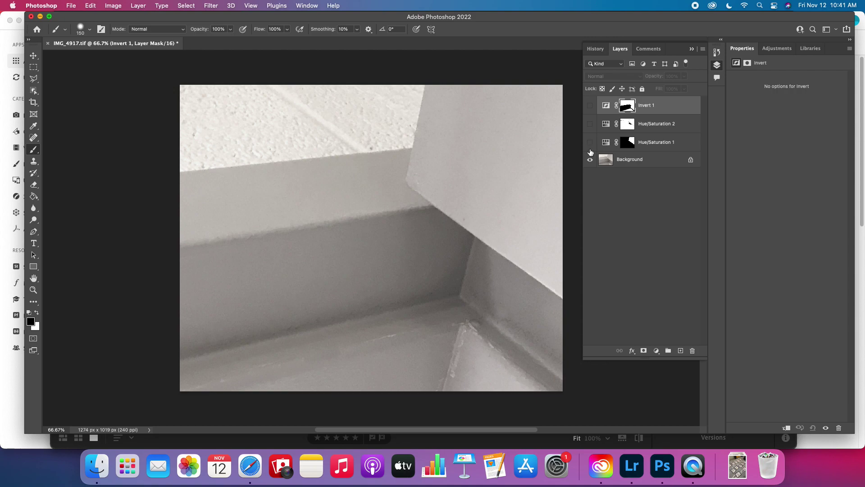
left_click(589, 142)
left_click(590, 107)
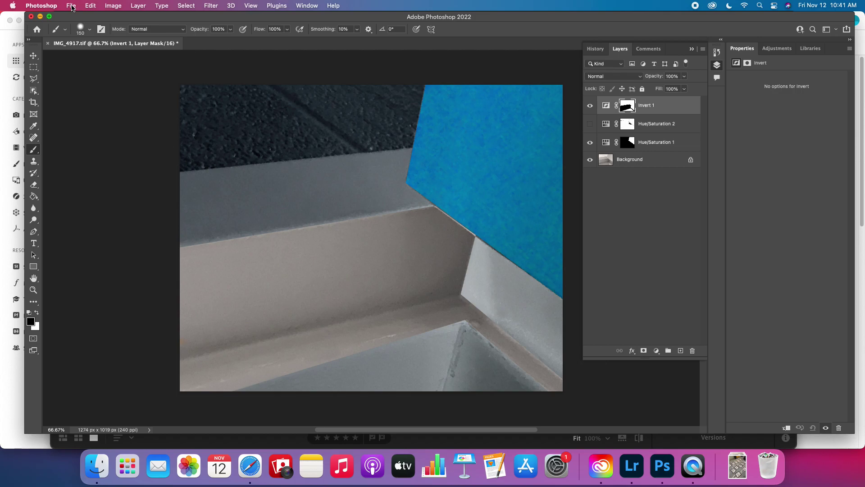
Save the edited photo and switch to Lightroom.
left_click(72, 6)
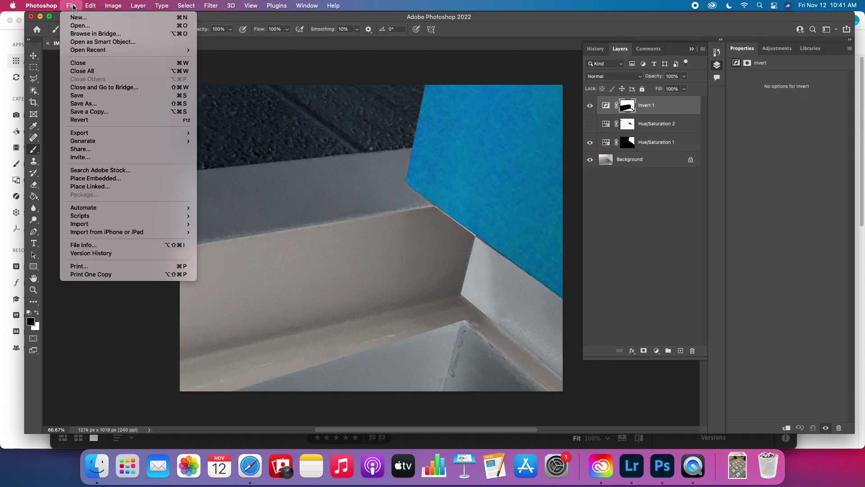
left_click(79, 97)
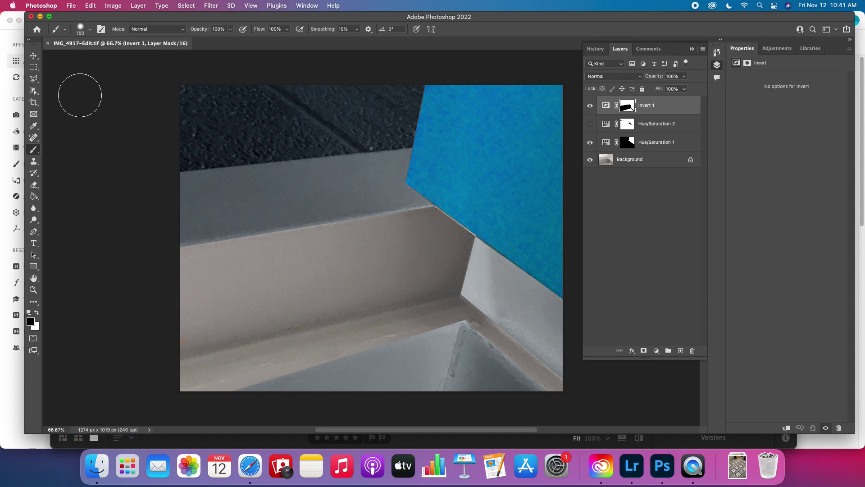
key("super+Tab")
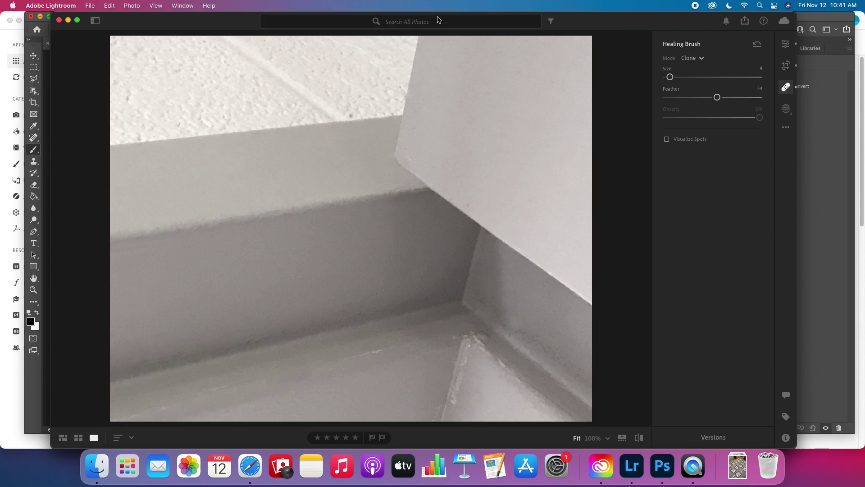
Show all photos as a grid and check the cloud storage and sync status.
left_click(79, 438)
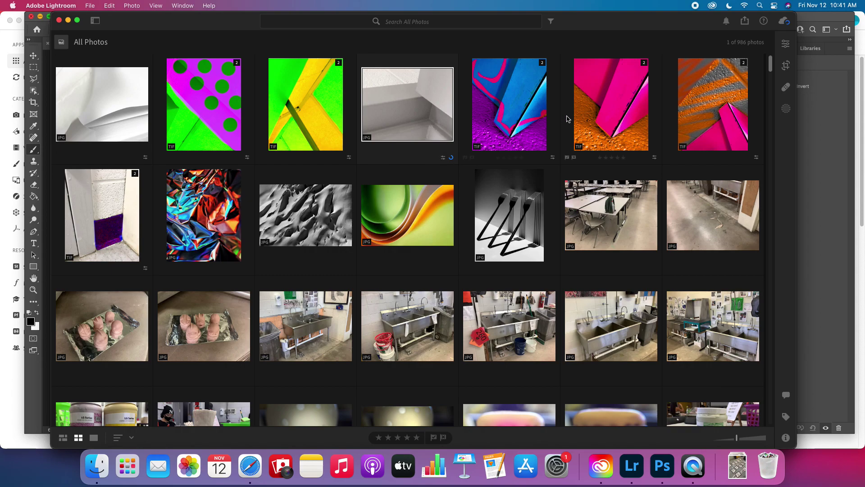
left_click(785, 22)
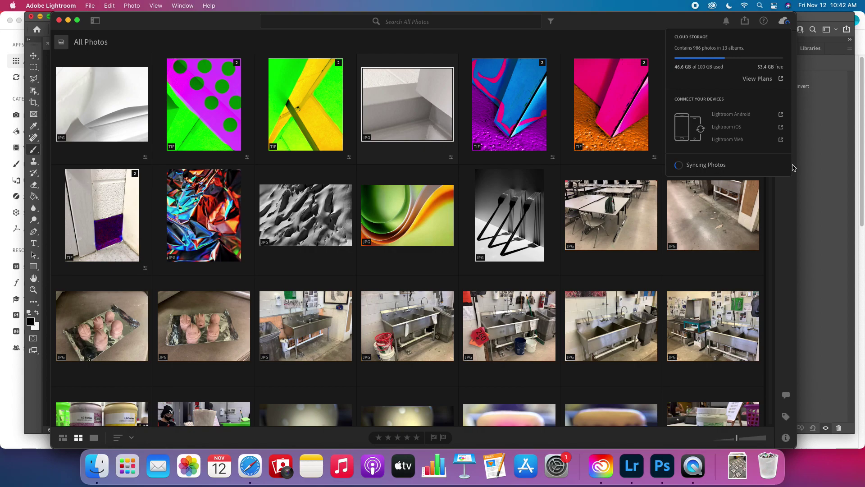
left_click(393, 65)
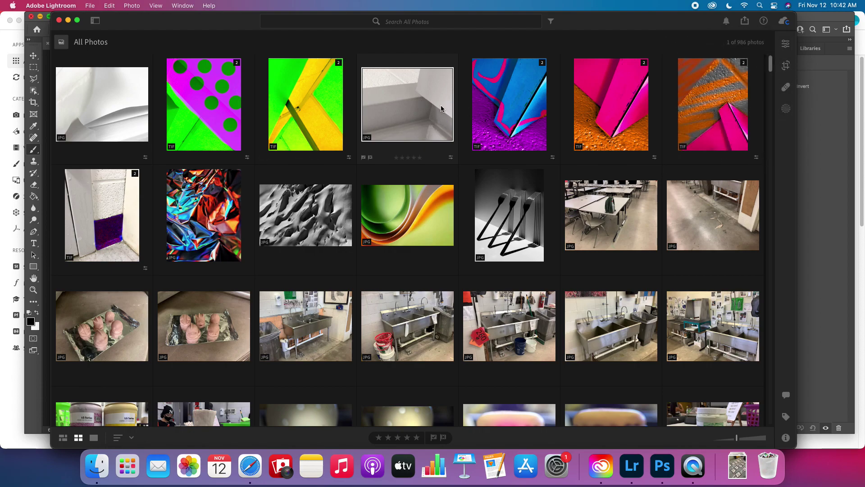
Open the purple photo with green dots in the single-photo view without the editing controls.
left_click(196, 97, "super")
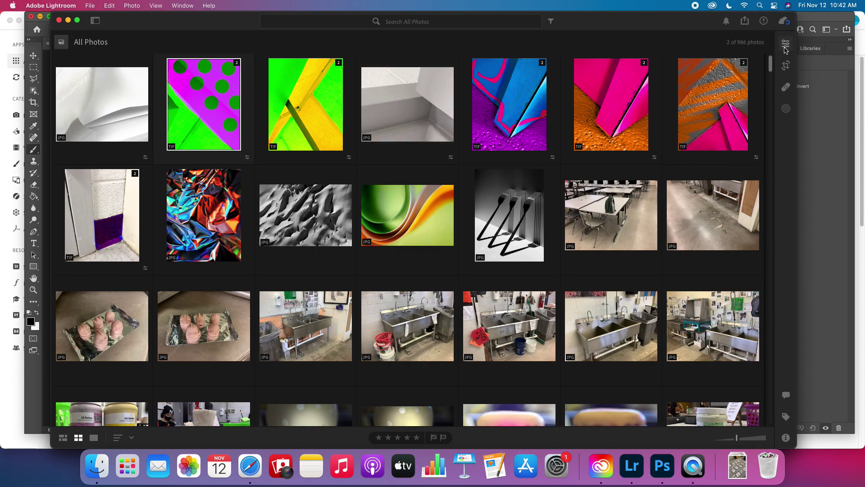
left_click(785, 47)
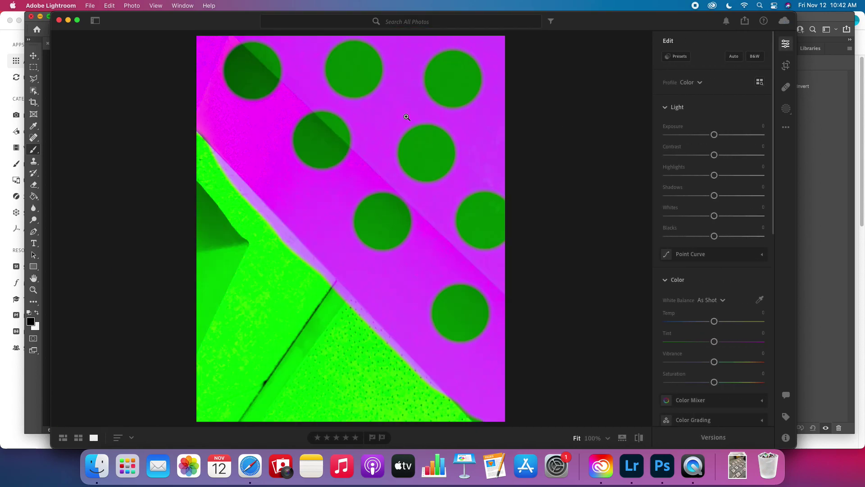
left_click(785, 45)
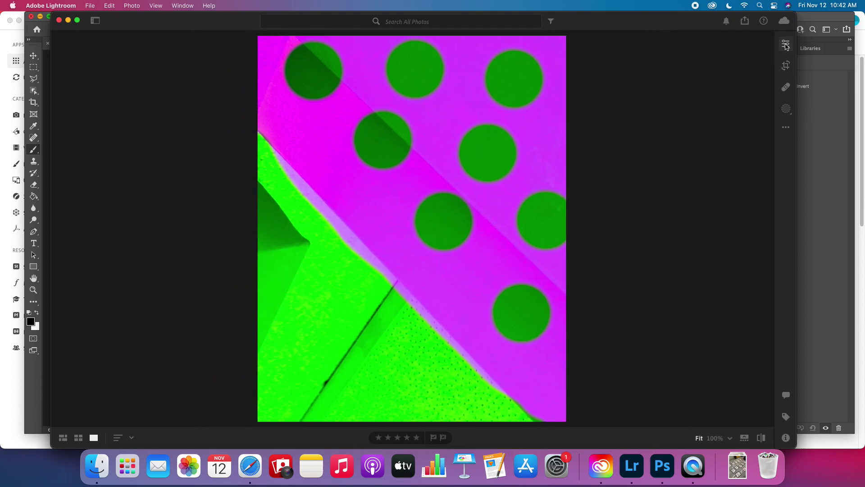
Return to the grid of all photos, check the cloud sync status, and switch to Photoshop.
left_click(785, 45)
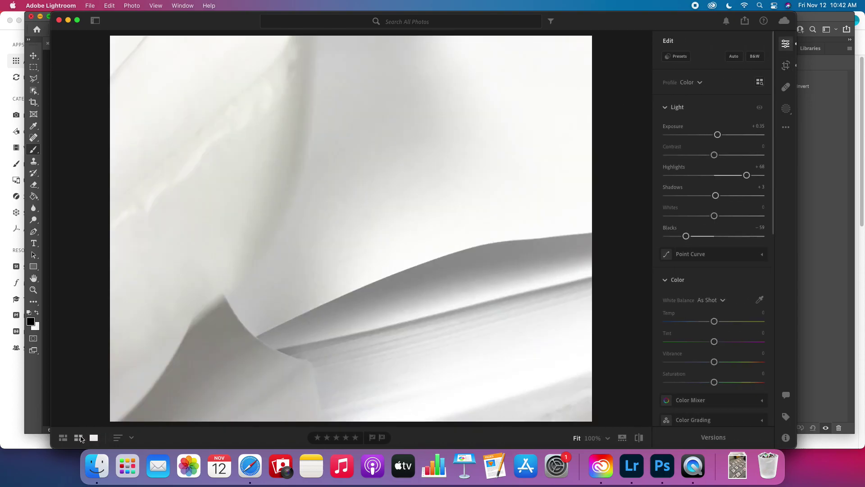
left_click(79, 438)
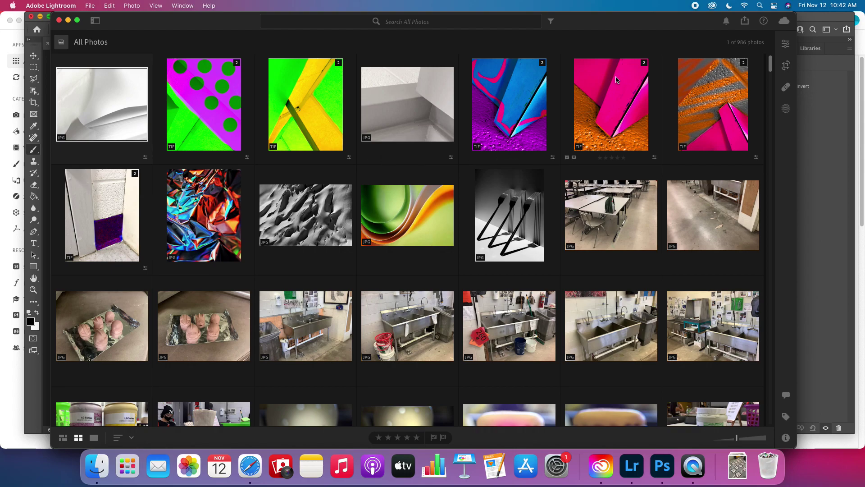
left_click(784, 20)
left_click(837, 186)
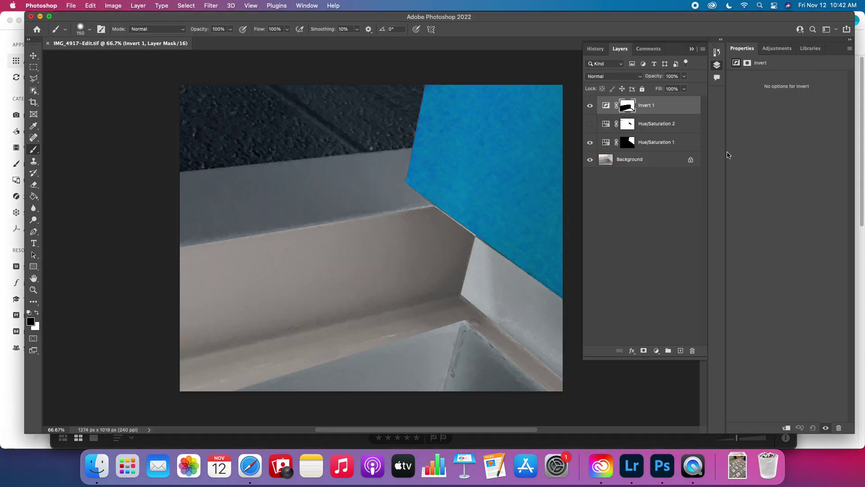
Switch back to Lightroom and send the edited photo with the blue panel from the grid to Photoshop for editing.
key("super+Tab")
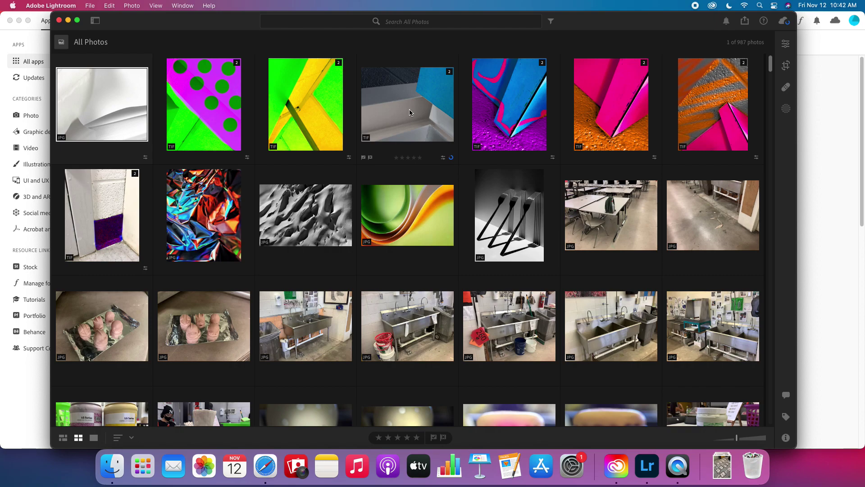
double_click(410, 113)
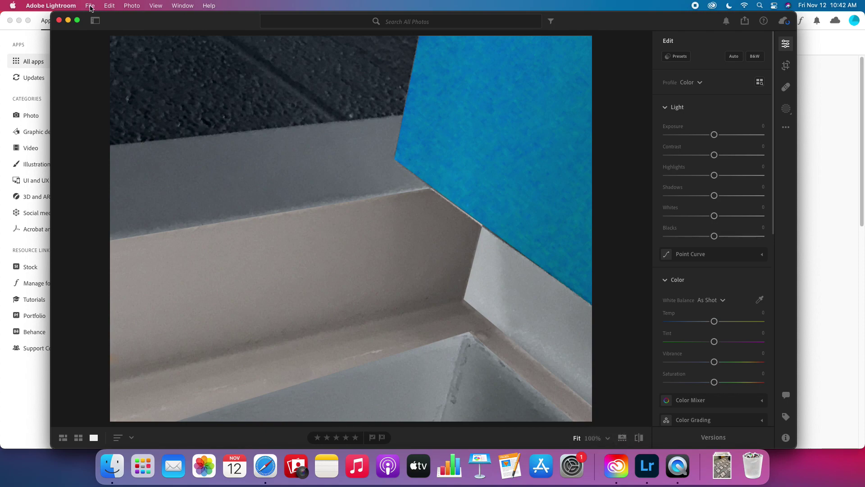
left_click(91, 6)
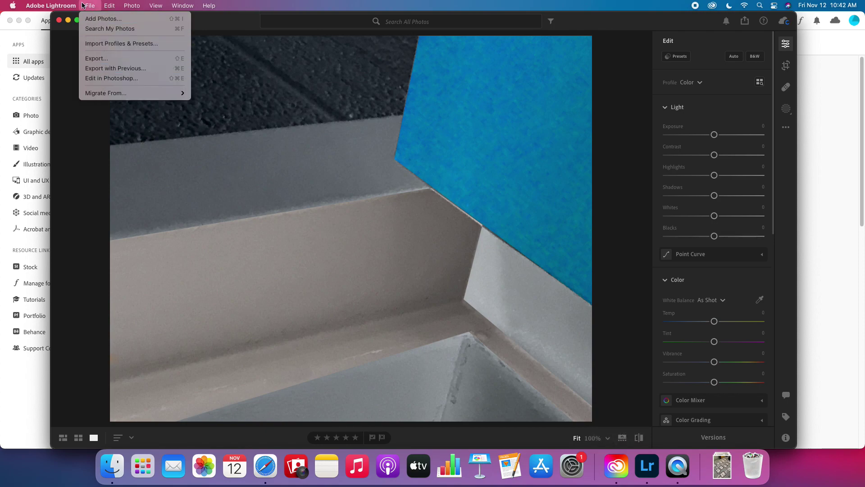
left_click(103, 79)
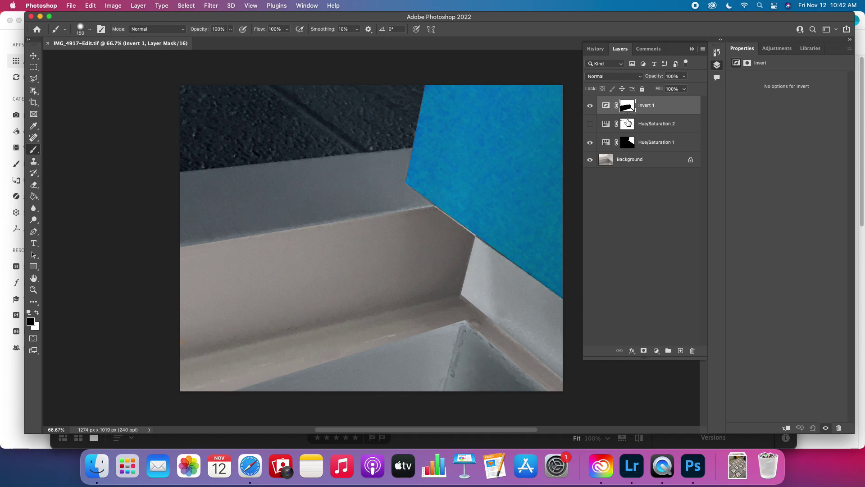
Save the photo as a TIFF named "blue rectangle" in Creative Cloud Files, with ZIP image compression and RLE layer compression.
left_click(72, 6)
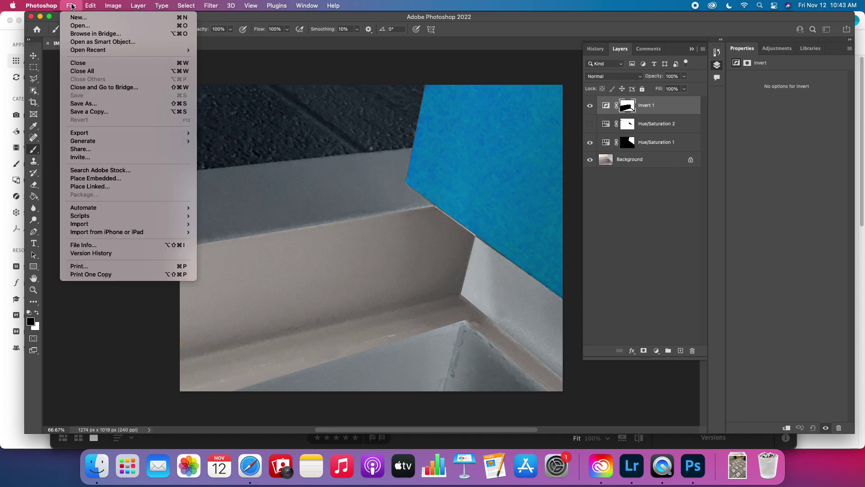
left_click(93, 103)
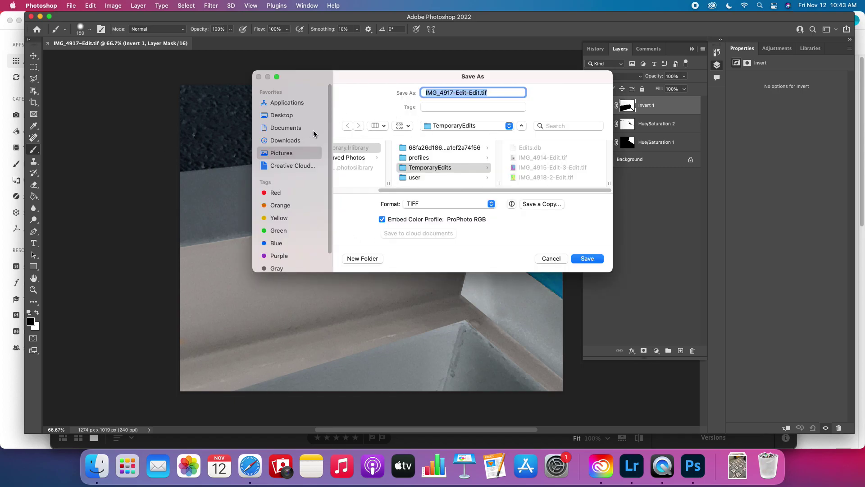
left_click(294, 166)
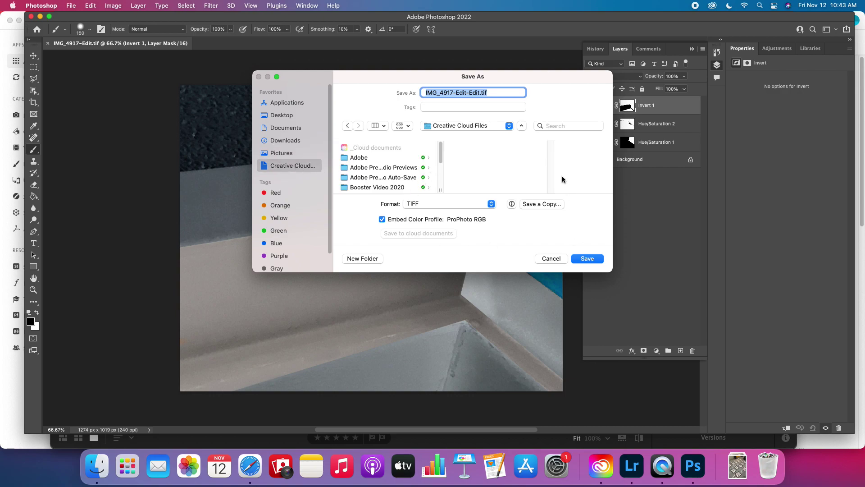
type("blue rectangle")
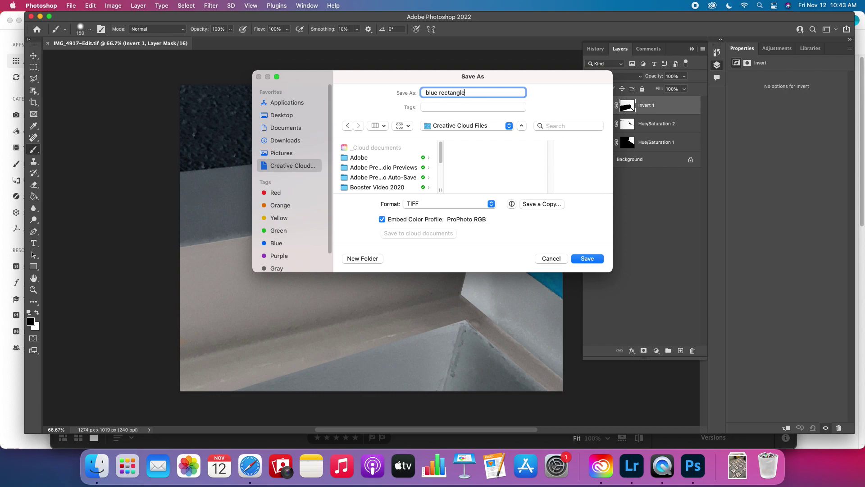
key("Return")
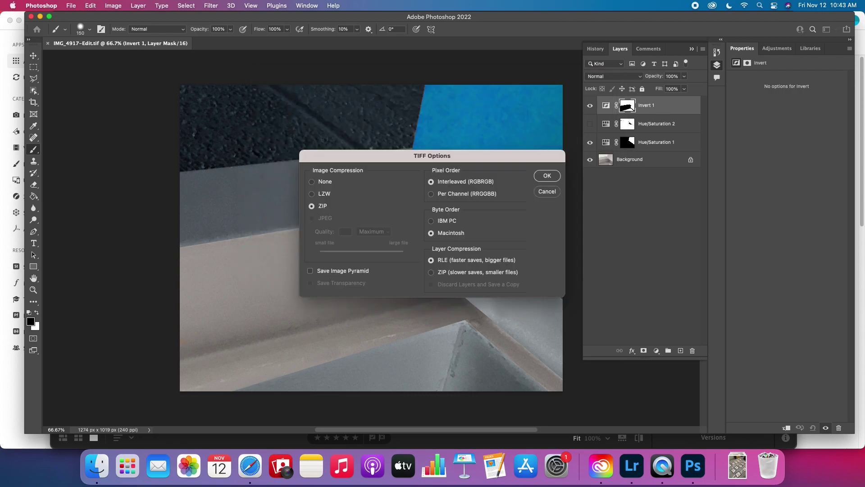
left_click(544, 177)
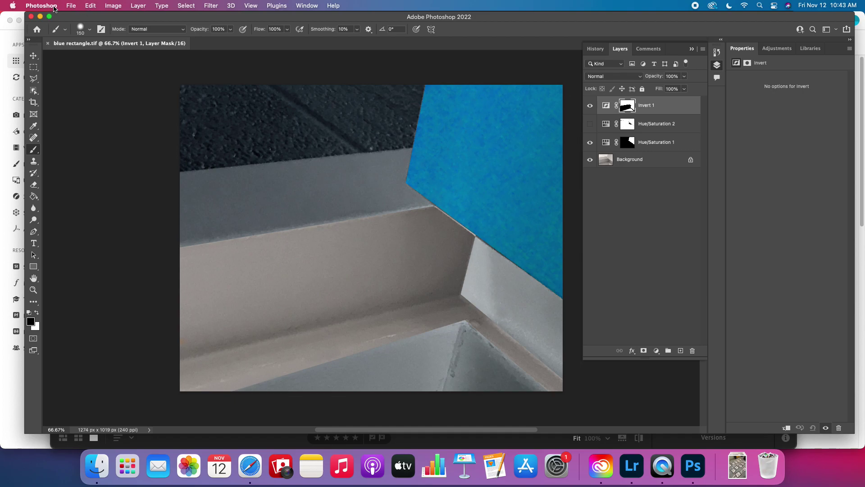
Check which files can be opened from the Creative Cloud Files folder, without opening any.
left_click(71, 6)
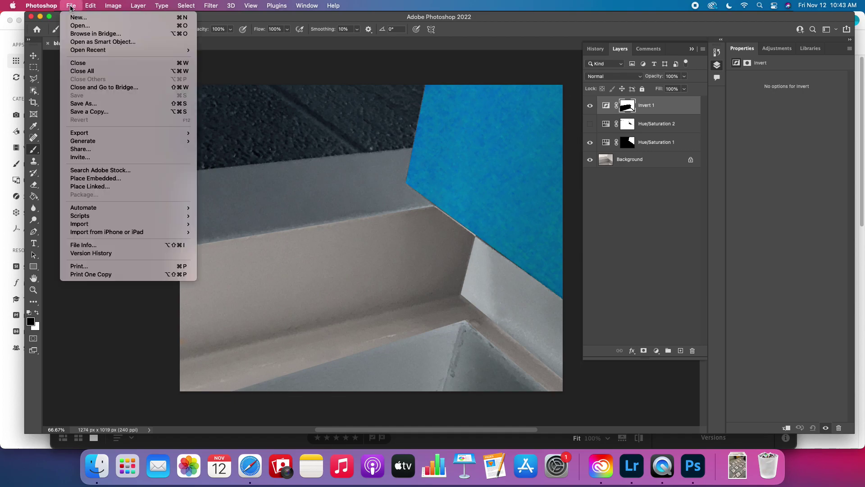
left_click(81, 27)
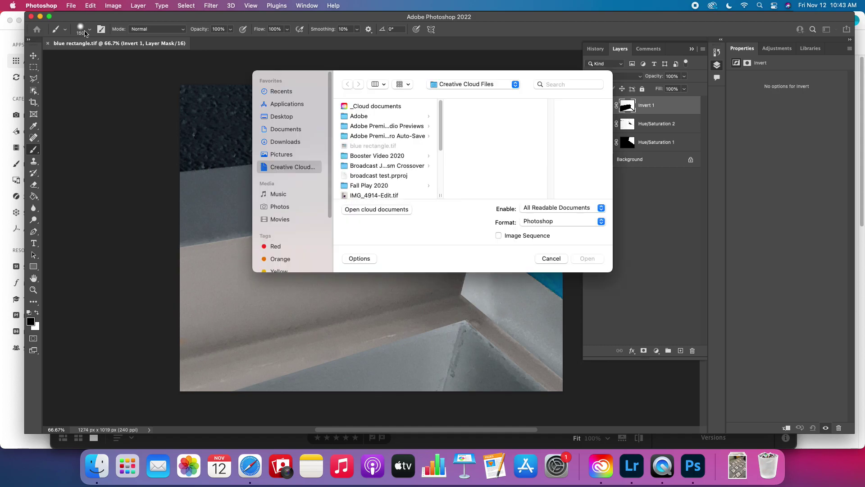
left_click(551, 258)
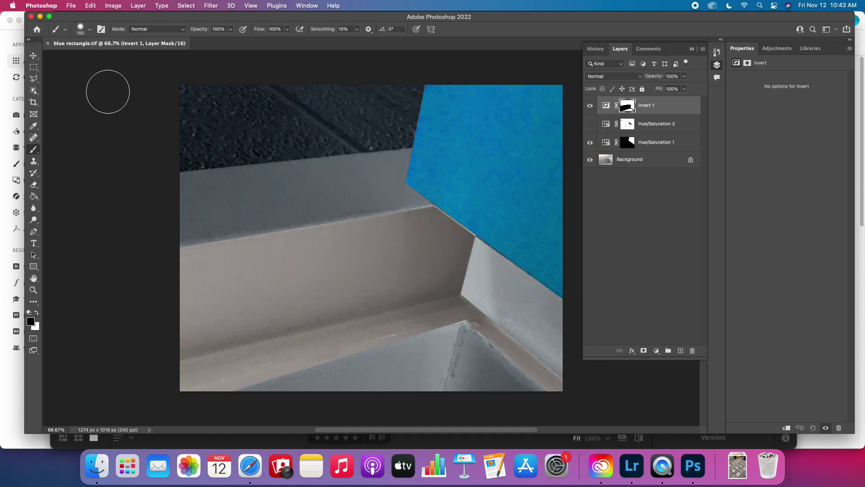
Browse all recently taken Lightroom photos from the Photoshop home screen.
left_click(37, 30)
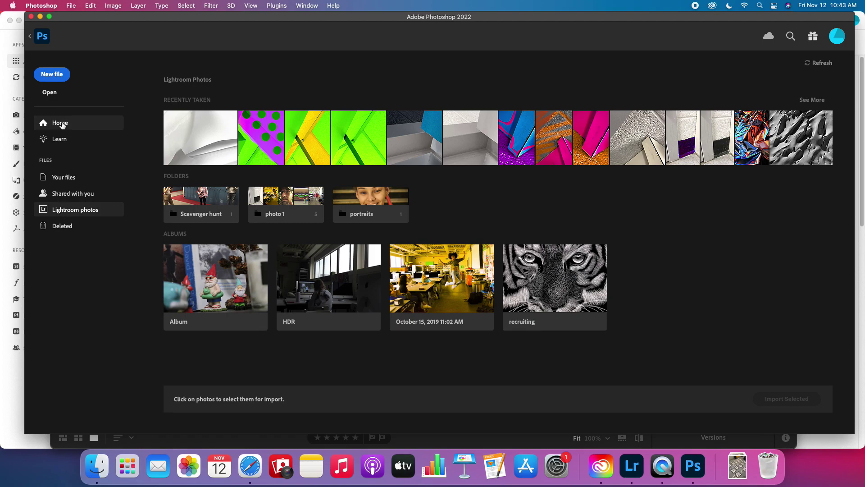
left_click(62, 126)
left_click(66, 211)
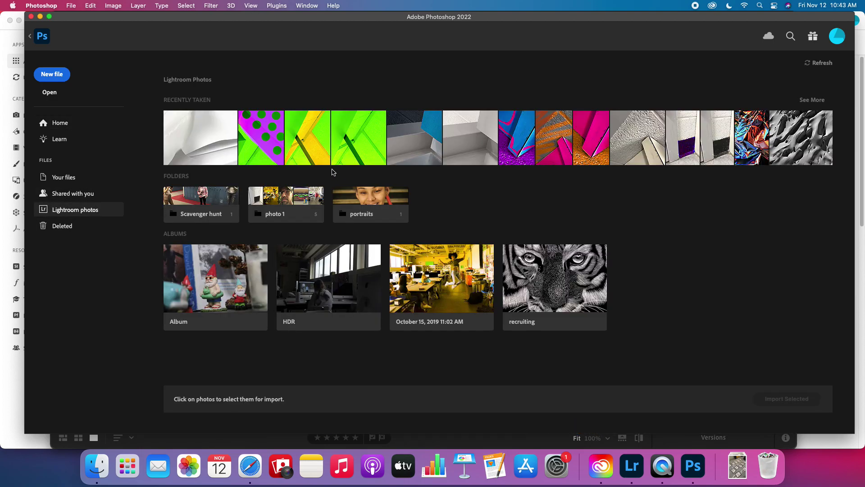
left_click(802, 100)
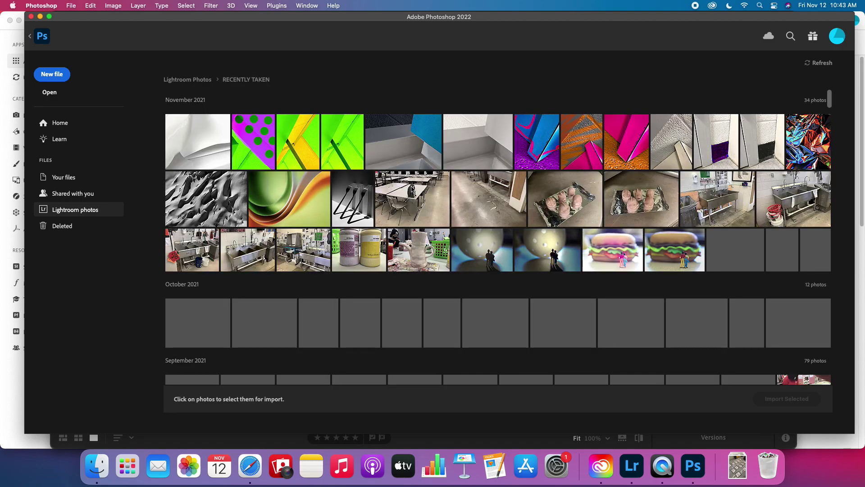
scroll(422, 193, "down", 5)
scroll(432, 199, "up", 5)
scroll(678, 189, "down", 10)
scroll(678, 190, "up", 10)
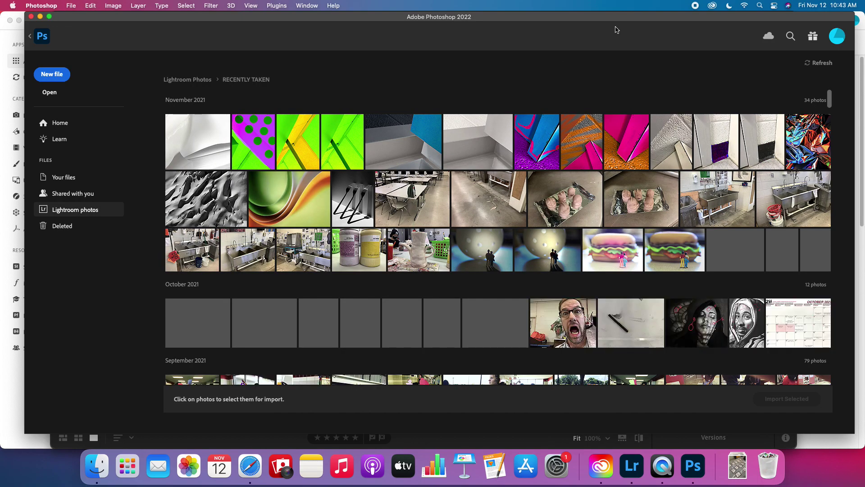